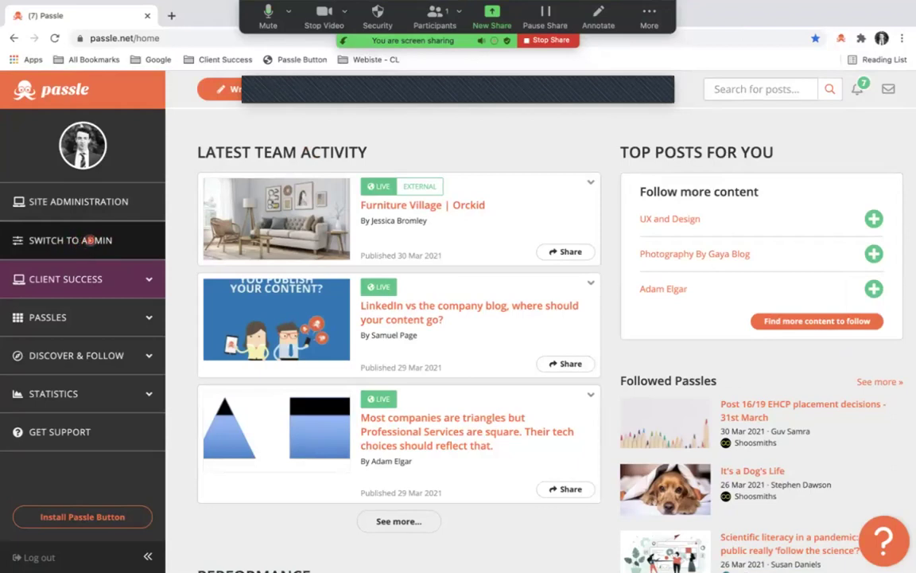
Switch to the admin area and view the Manage users list of 34 active users.
click(86, 240)
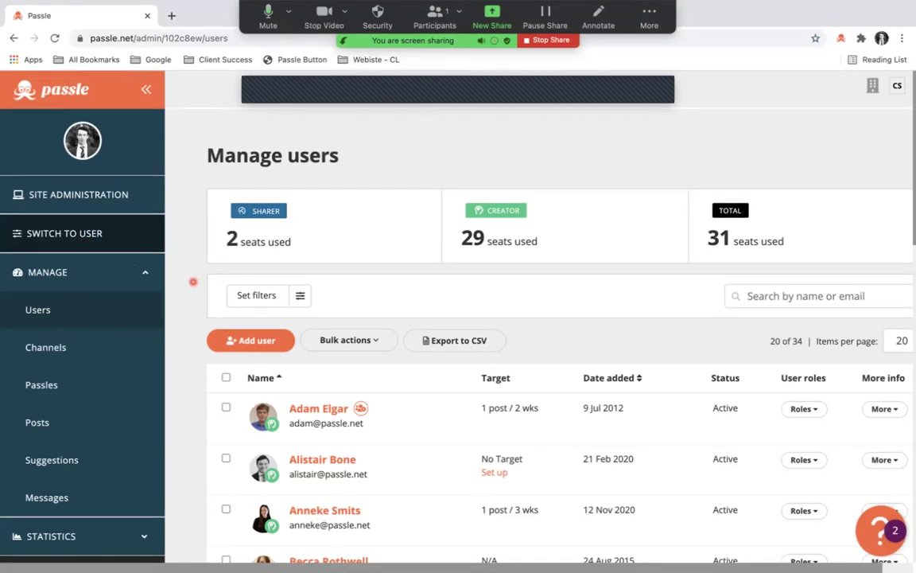
scroll(238, 302, down, 5)
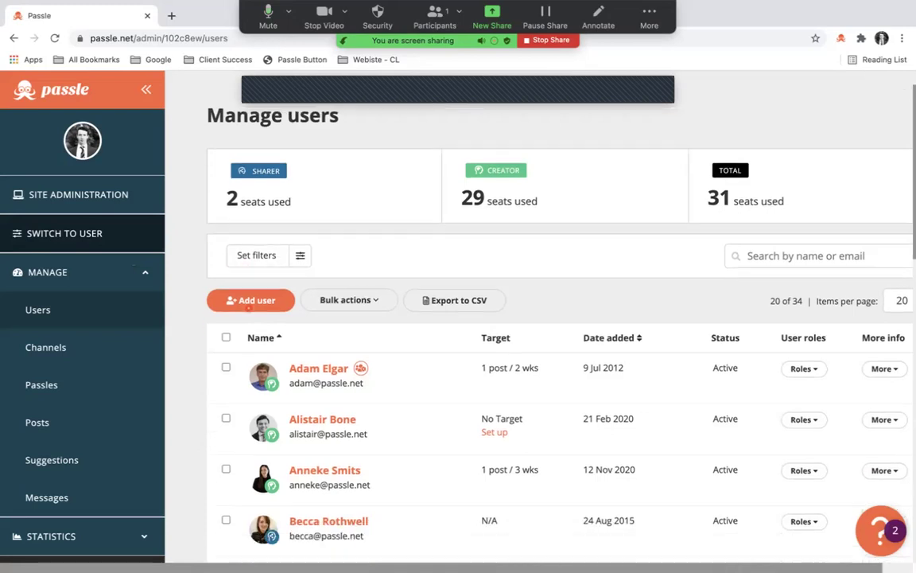
scroll(248, 308, up, 3)
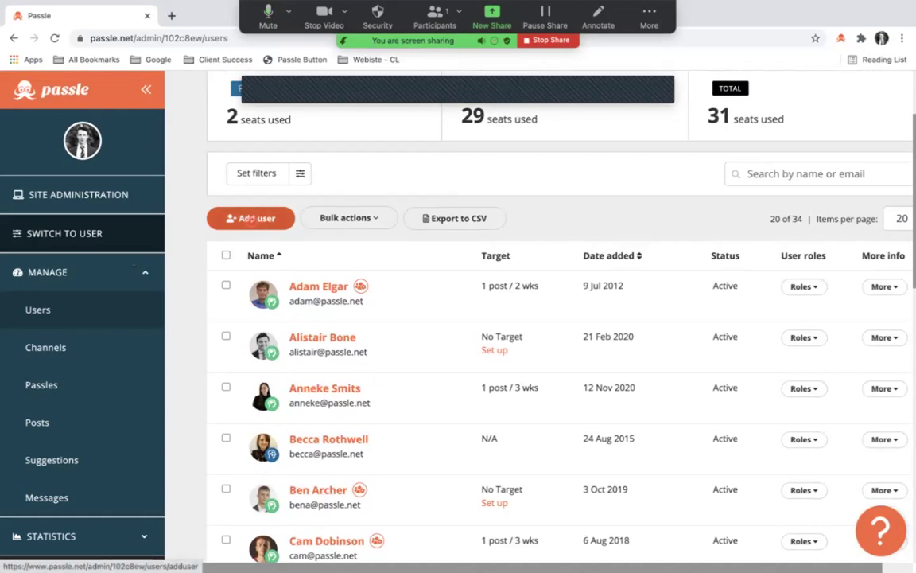
Add a new user, entering their first name, last name and e-mail address.
click(251, 218)
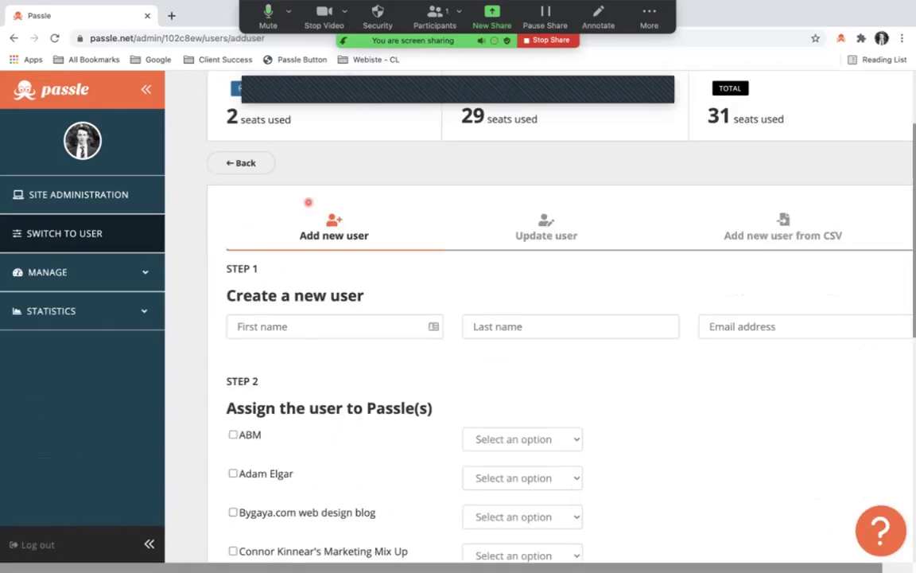
click(295, 301)
text(Bob)
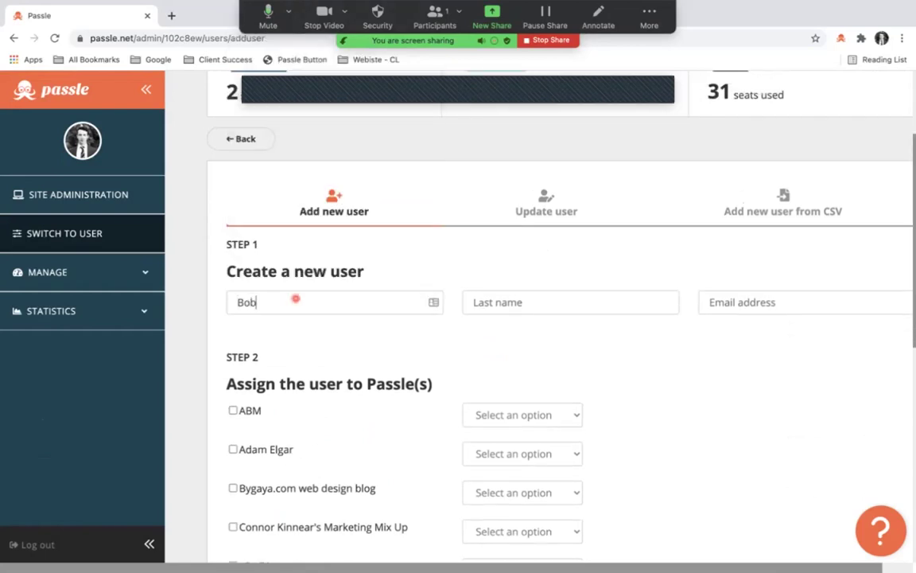
key(Tab)
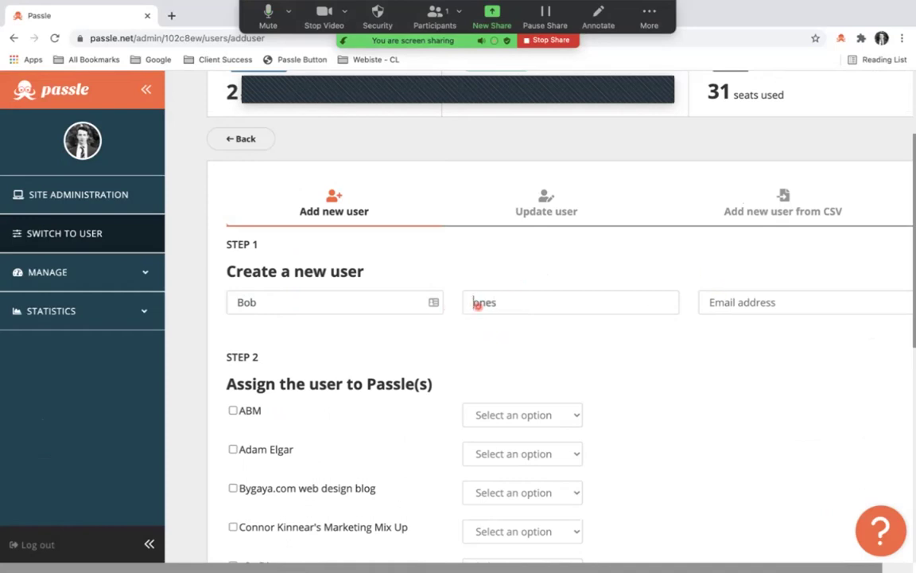
click(775, 296)
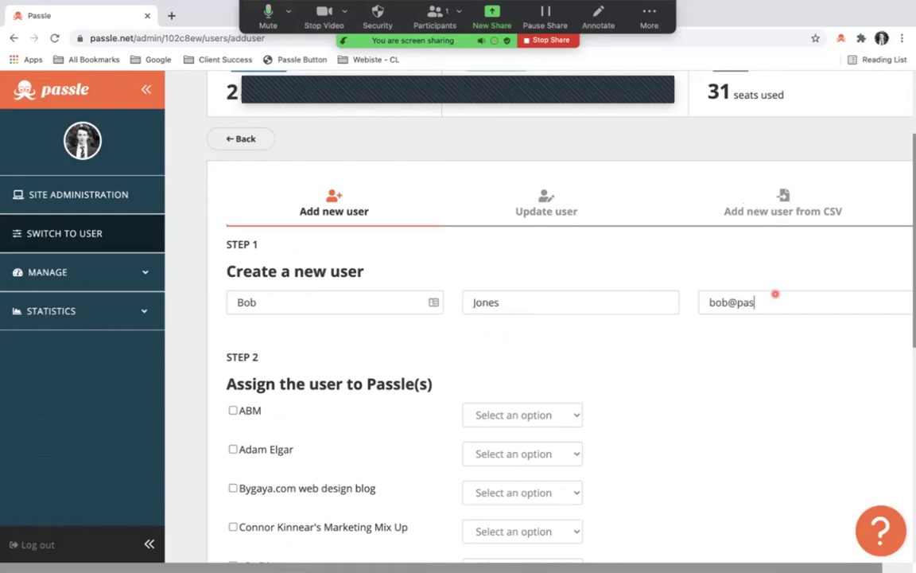
scroll(624, 343, down, 2)
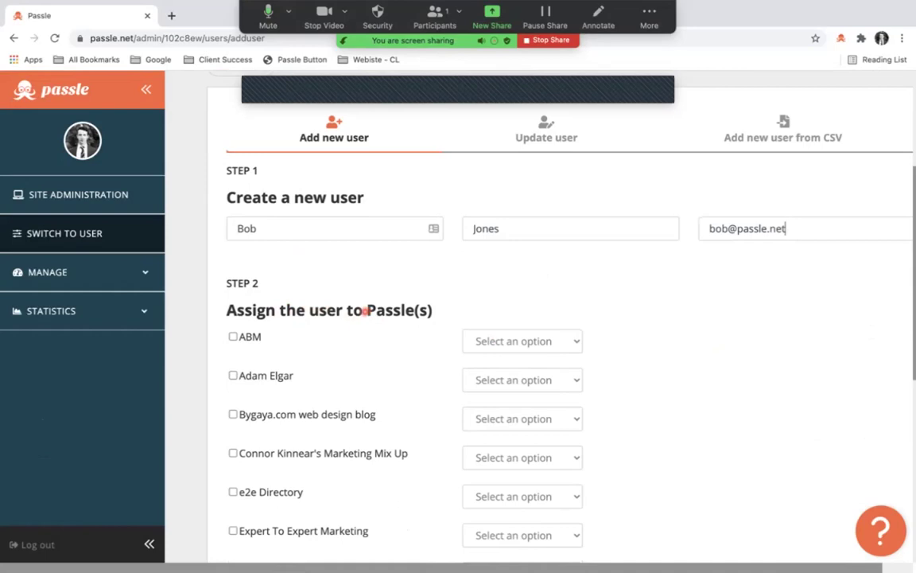
scroll(347, 334, down, 1)
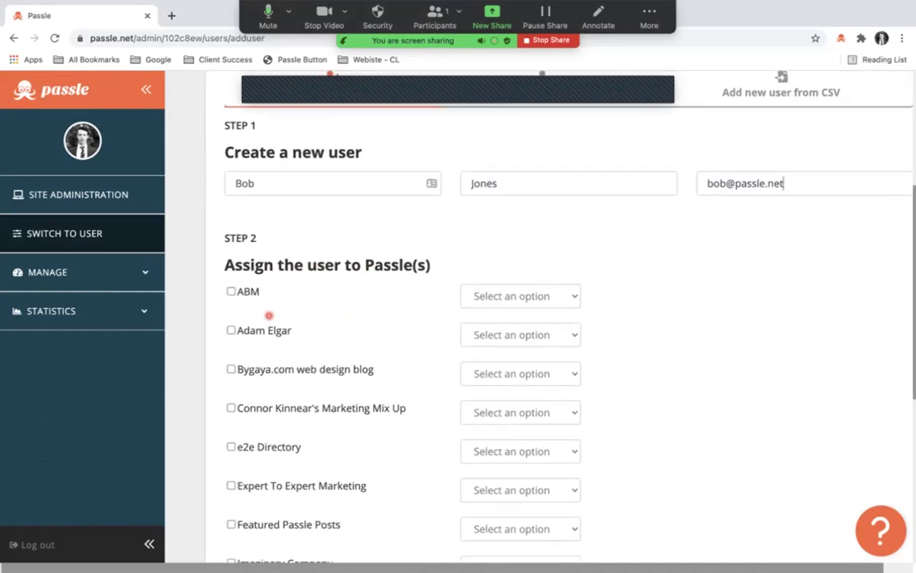
scroll(230, 292, down, 1)
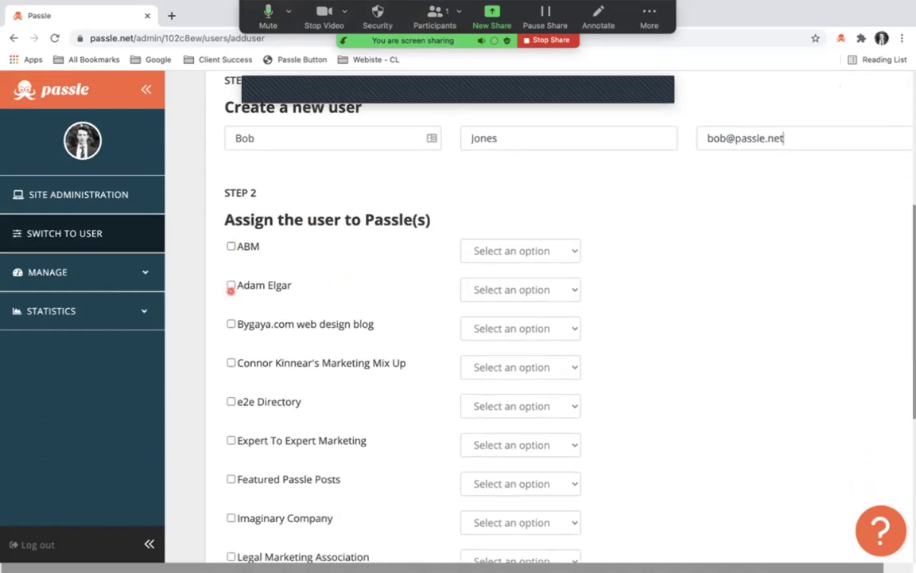
scroll(401, 318, down, 2)
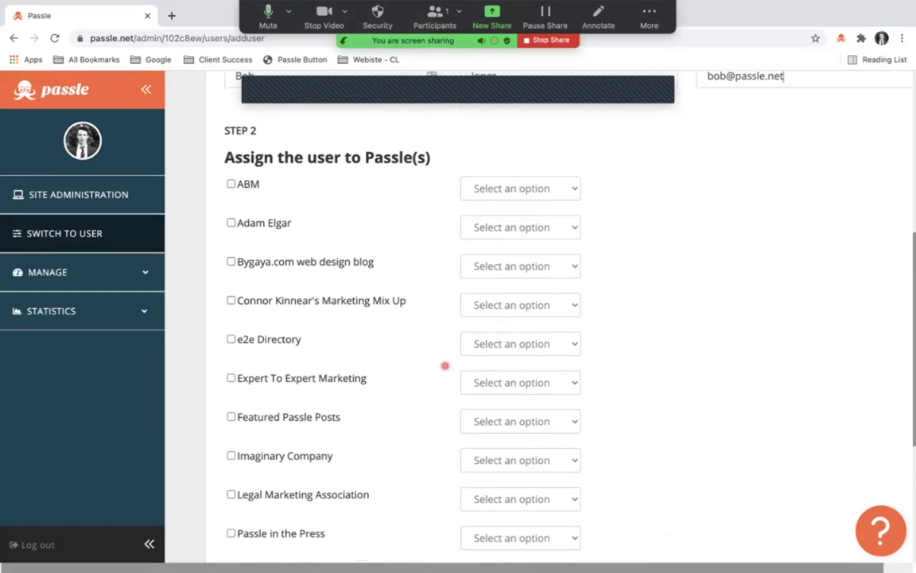
Assign the new user to Imaginary Company as a Content Creator and create the account.
click(231, 415)
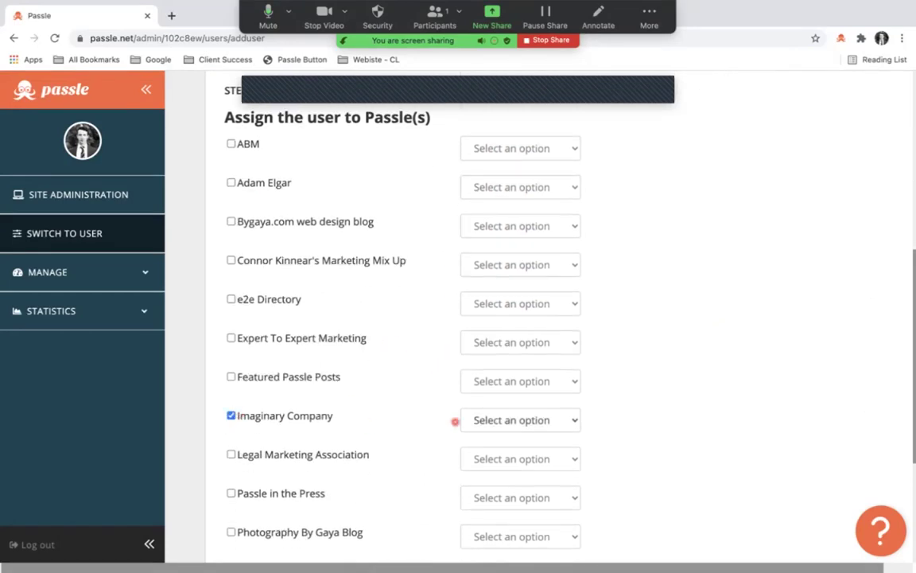
click(516, 420)
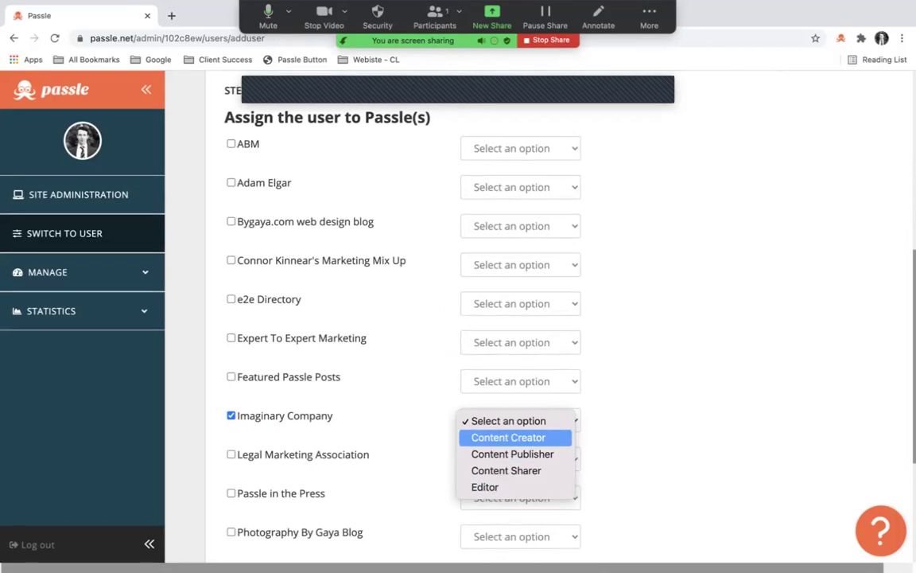
click(505, 436)
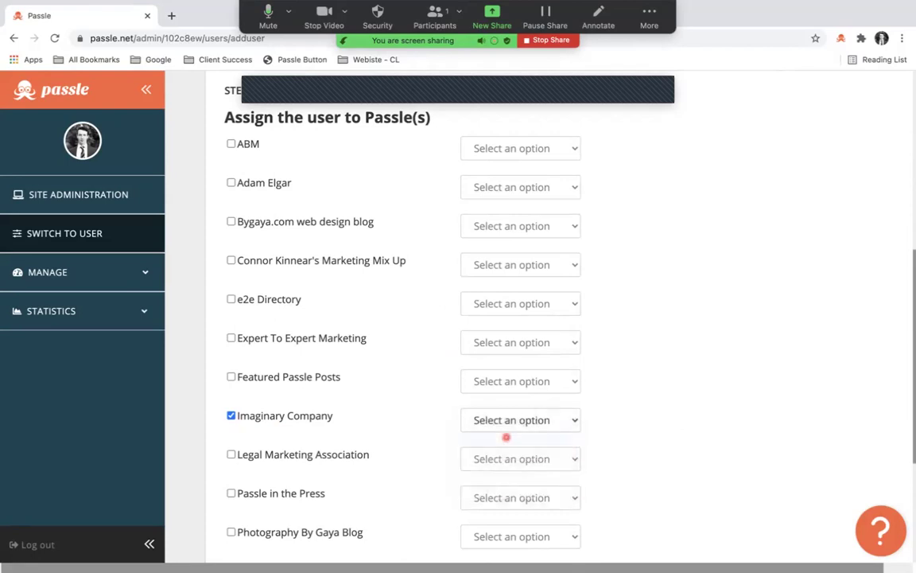
scroll(476, 424, down, 3)
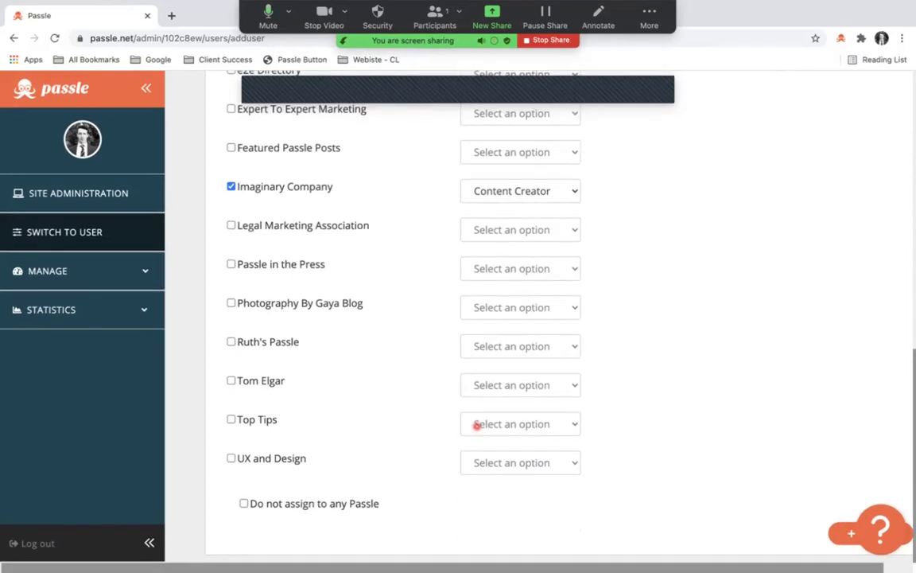
click(846, 531)
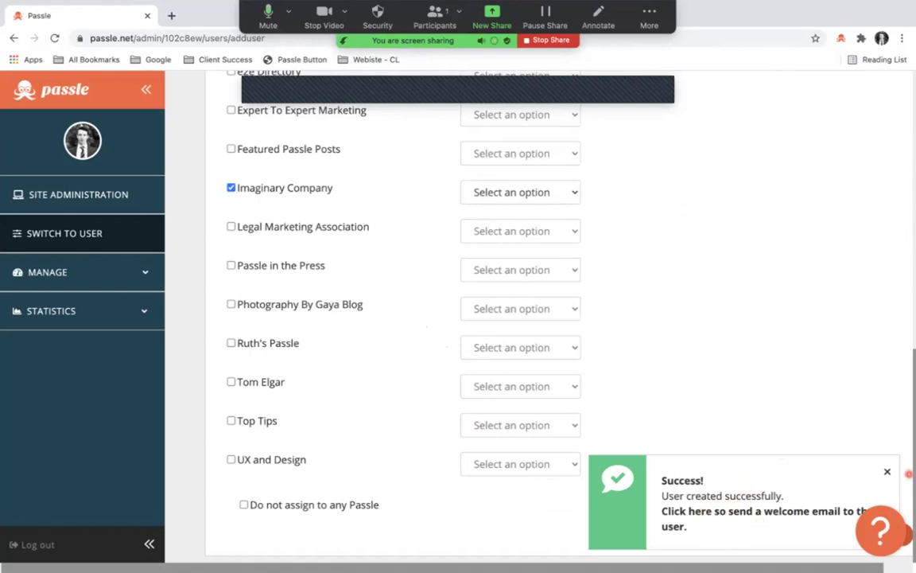
Dismiss the user-created confirmation, return to the users list and select the new user.
click(887, 471)
scroll(429, 334, up, 2)
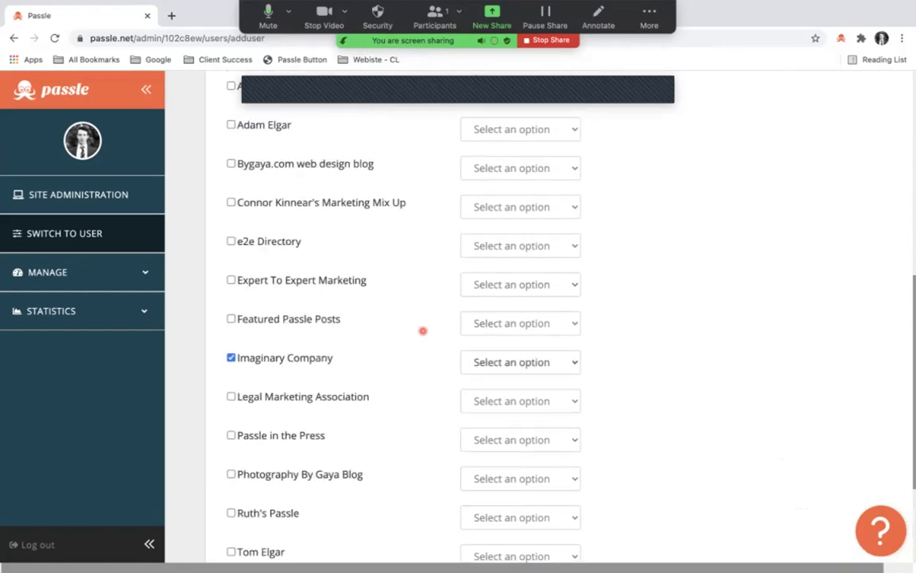
scroll(422, 330, up, 5)
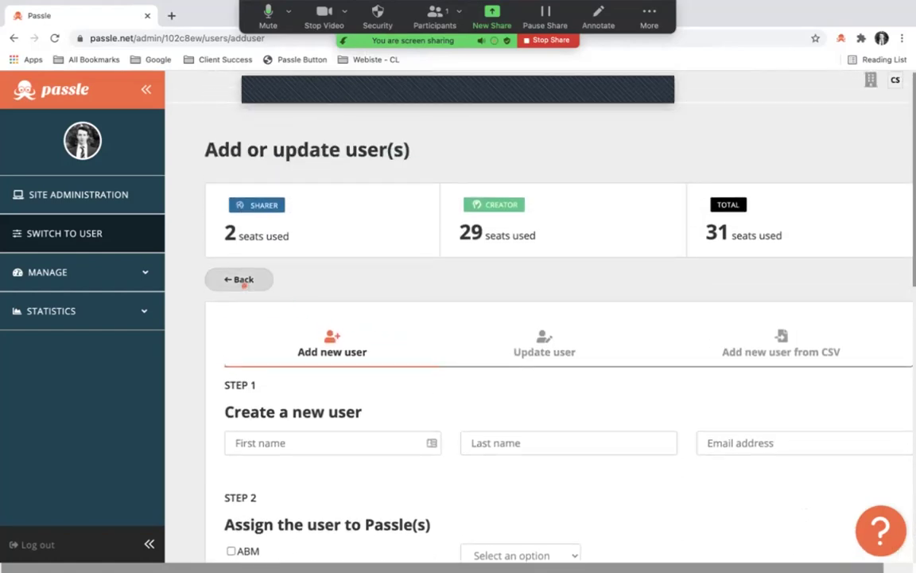
click(244, 283)
scroll(260, 354, down, 3)
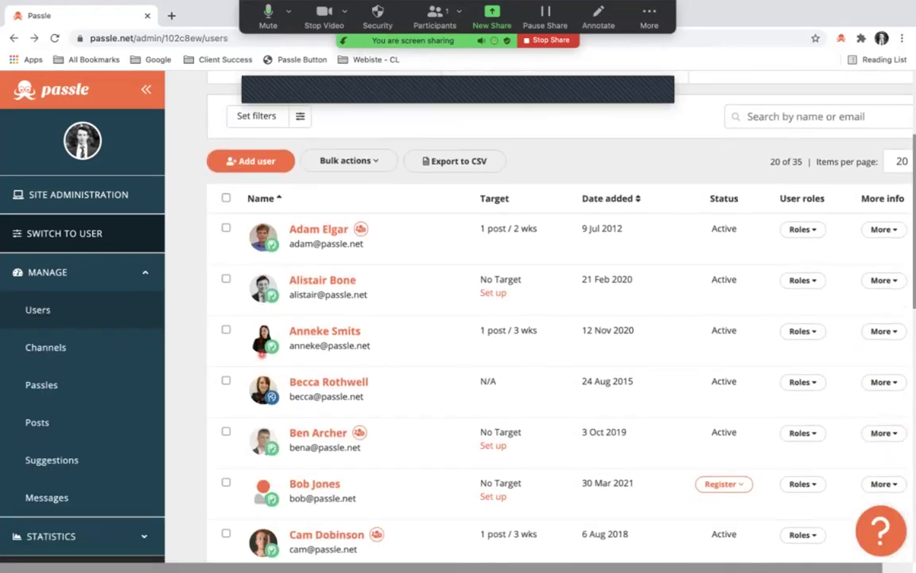
scroll(260, 354, down, 3)
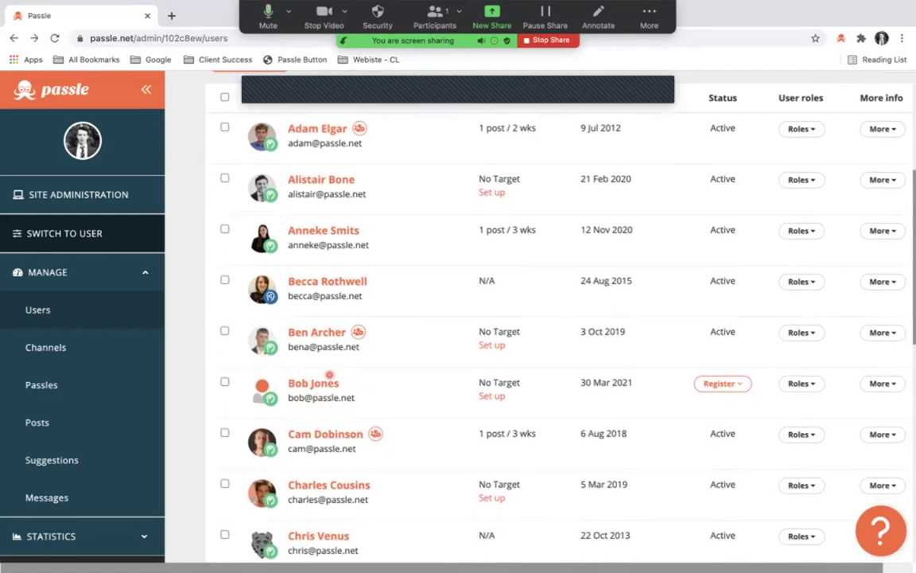
click(224, 382)
Sort users by date added, newest first, and show the new user's registration options.
scroll(231, 390, down, 1)
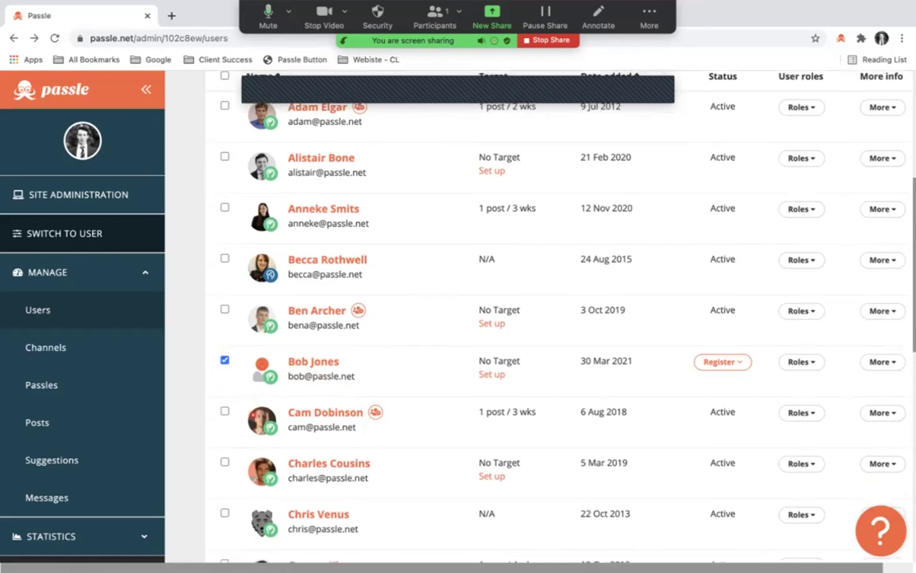
scroll(246, 405, up, 3)
scroll(252, 414, up, 1)
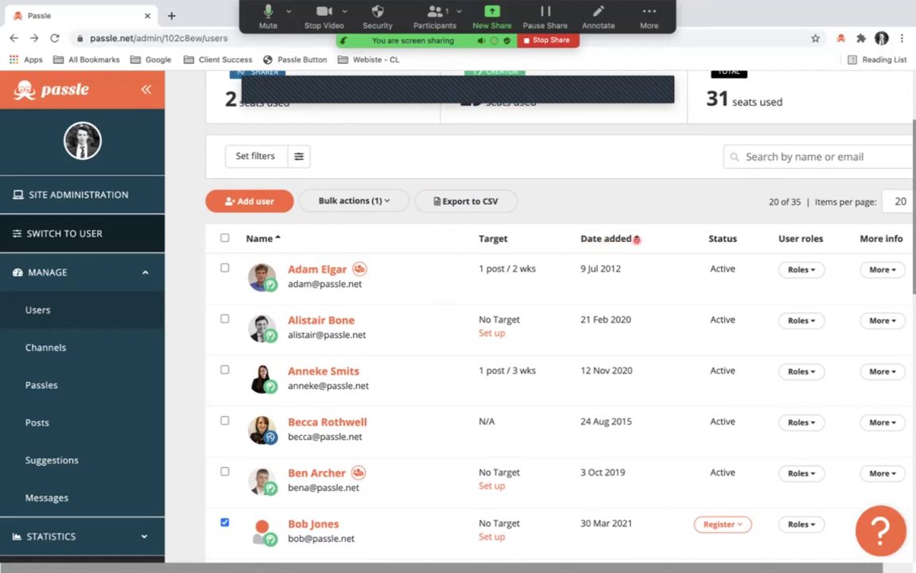
click(636, 238)
scroll(642, 241, down, 2)
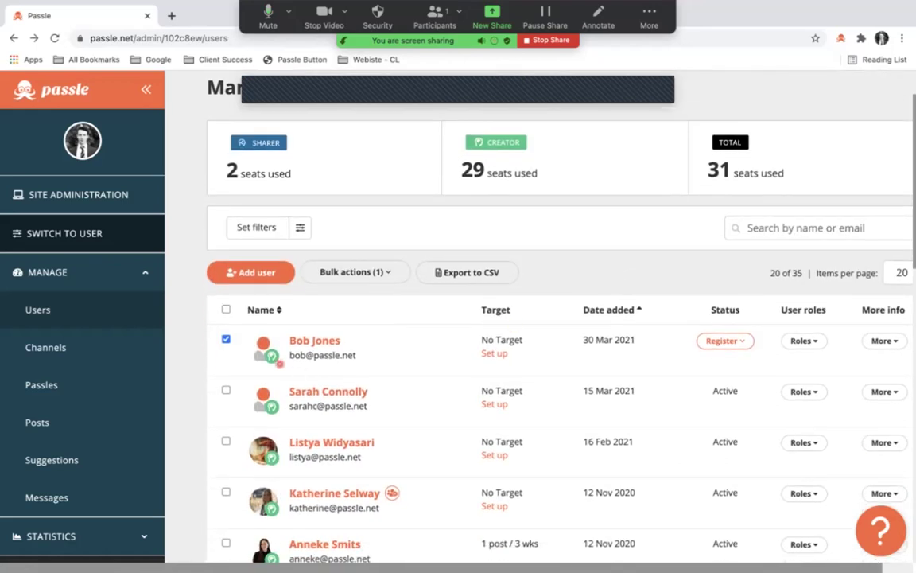
scroll(306, 344, down, 1)
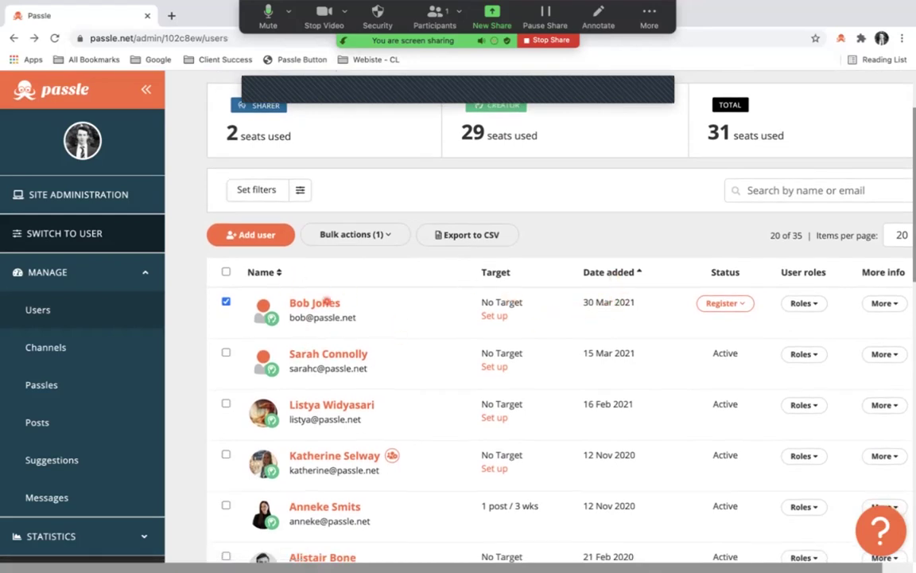
scroll(395, 353, right, 1)
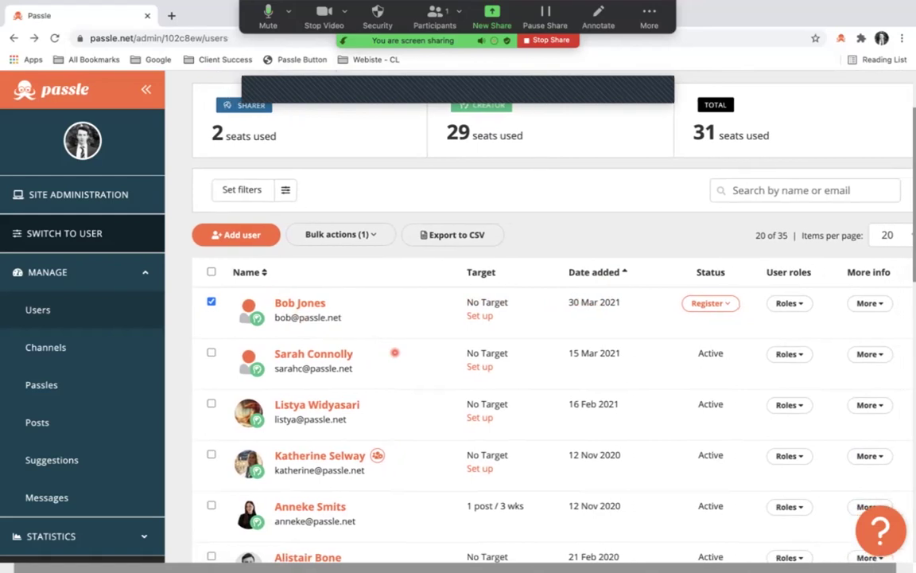
click(728, 303)
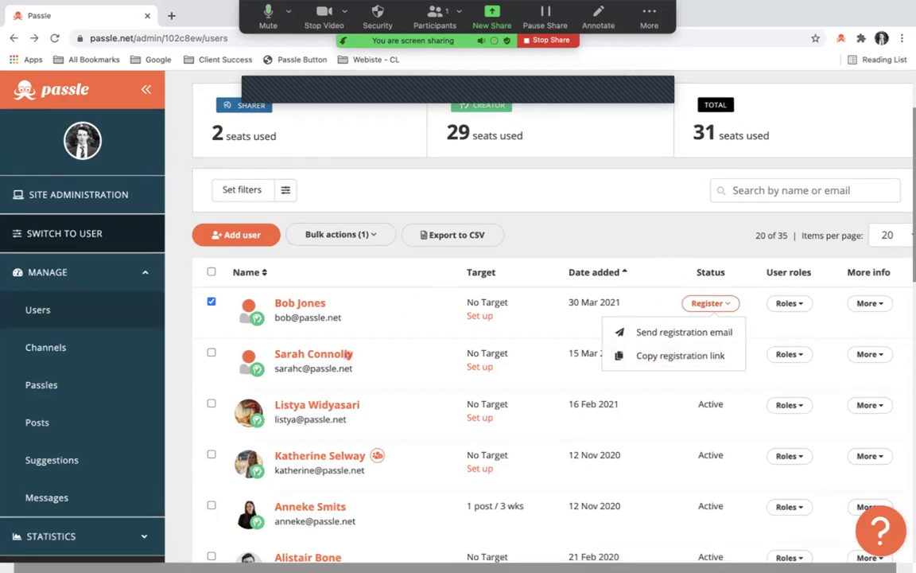
Open the new user's Edit Profile page and look through its fields.
click(302, 303)
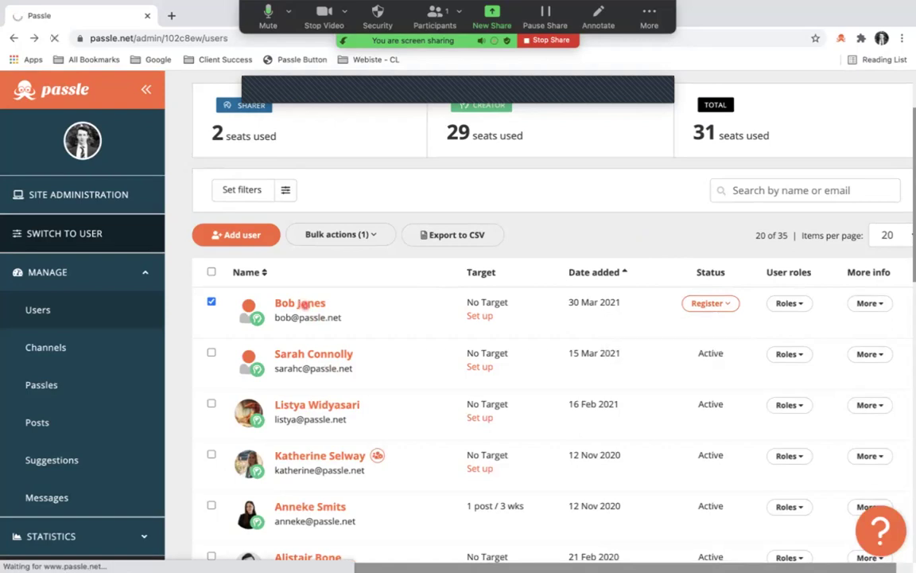
scroll(333, 326, down, 2)
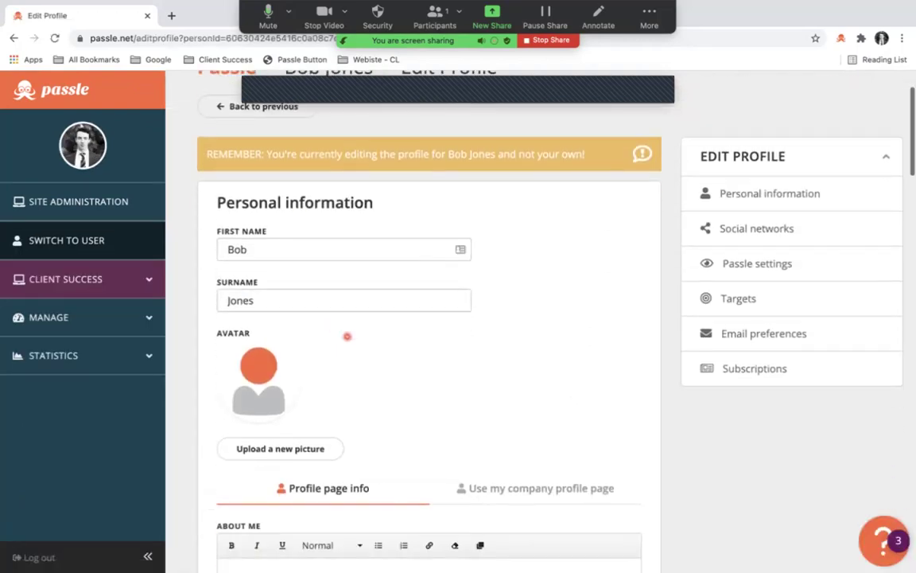
scroll(269, 331, down, 6)
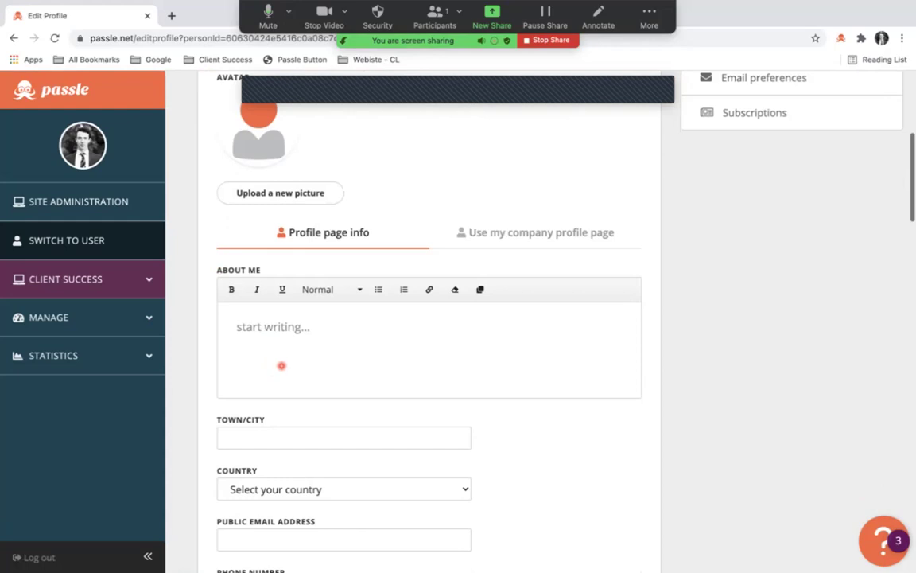
scroll(247, 343, down, 10)
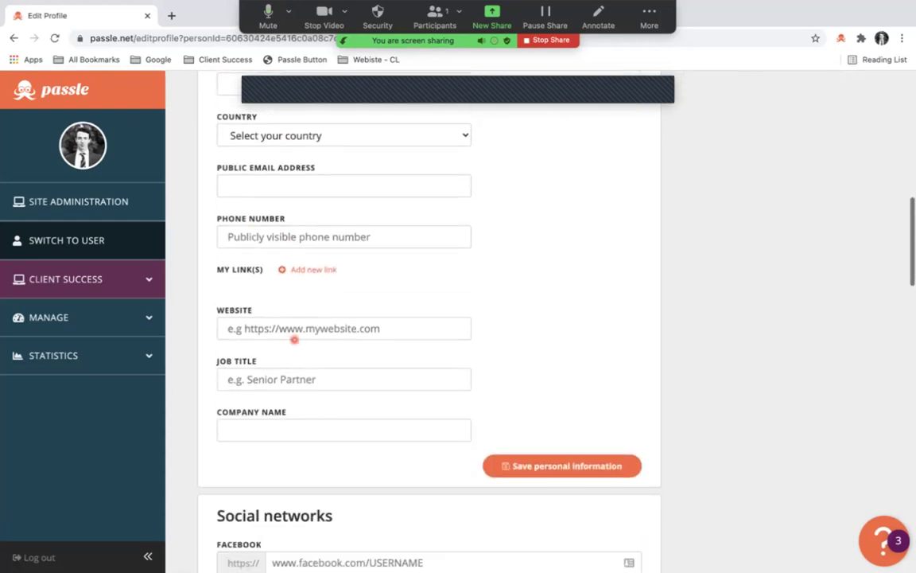
scroll(295, 342, up, 8)
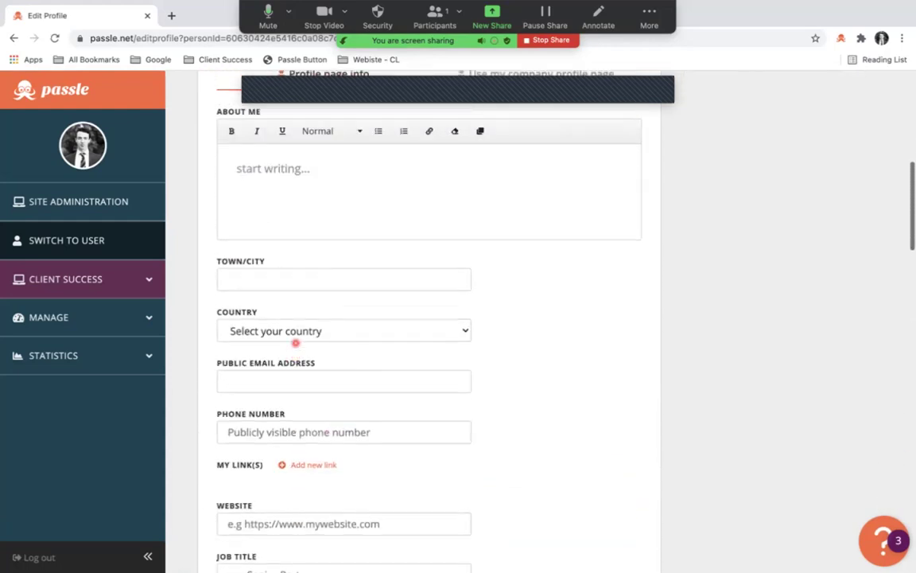
scroll(329, 401, up, 2)
Switch to 'Use my company profile page' and review the social, role and notification settings.
click(456, 191)
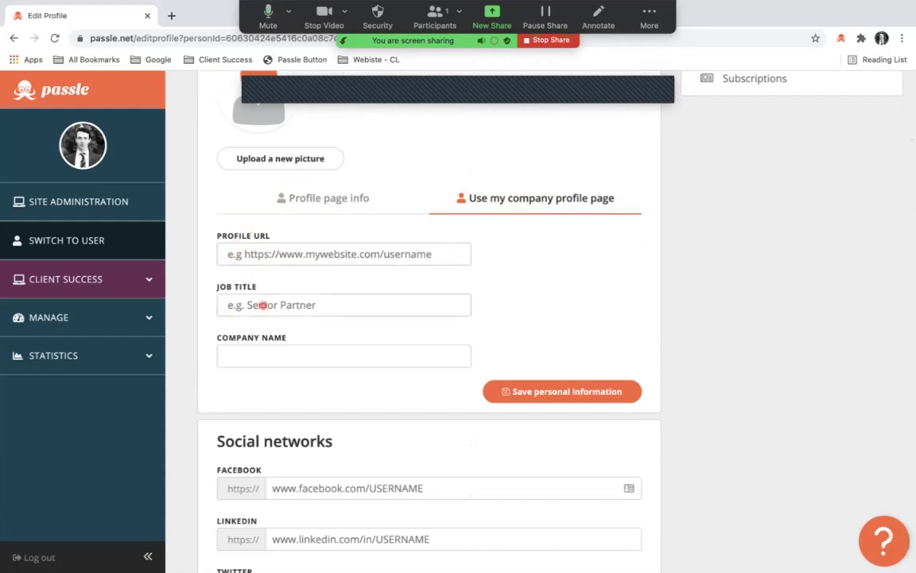
scroll(263, 326, up, 1)
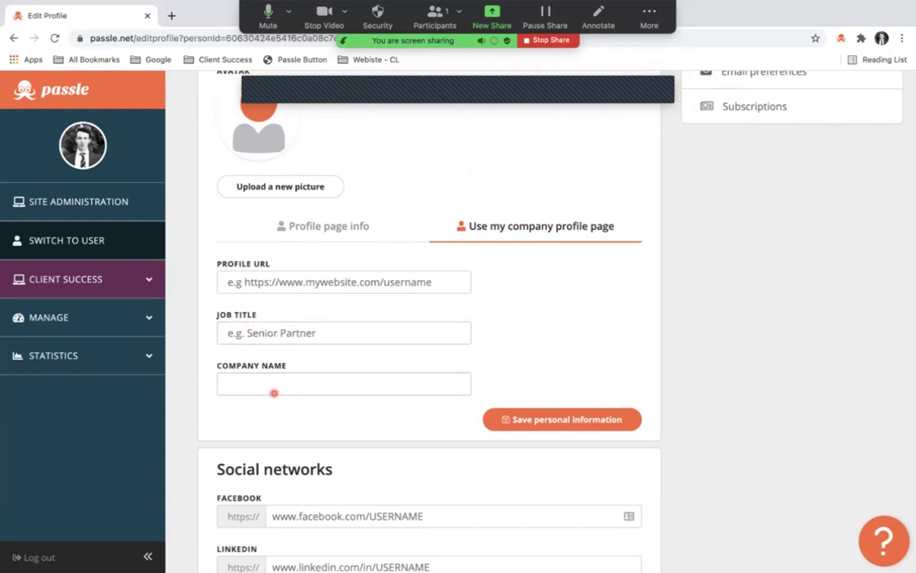
scroll(246, 369, up, 5)
scroll(249, 369, up, 4)
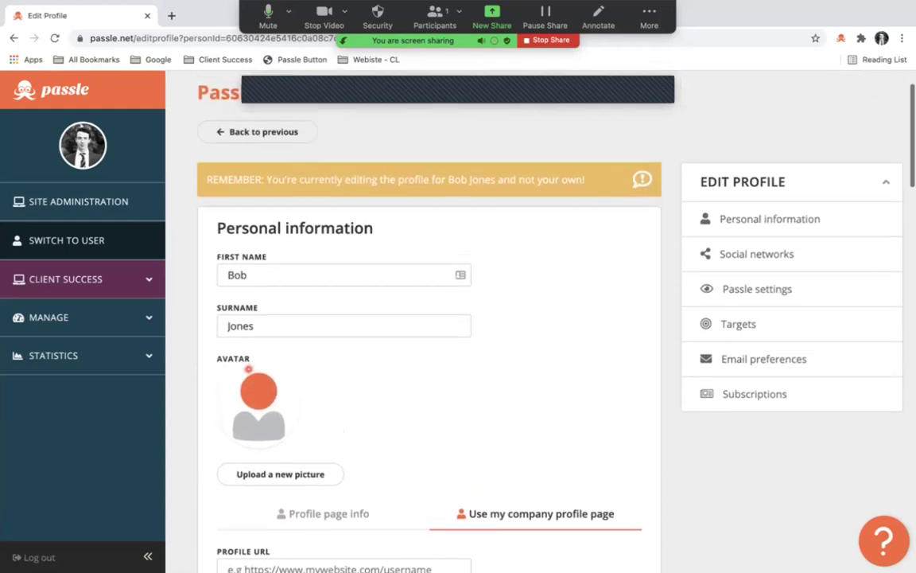
scroll(248, 366, down, 15)
scroll(258, 260, up, 1)
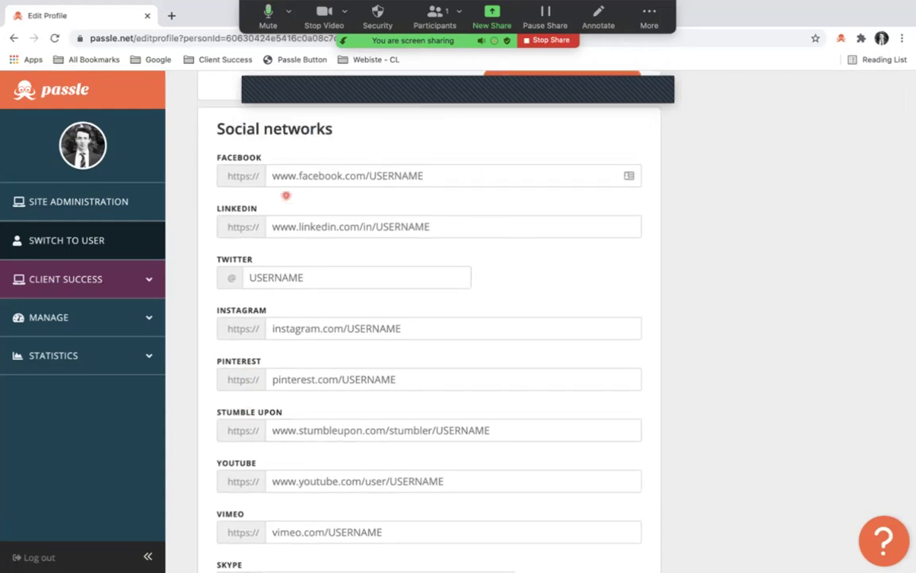
scroll(272, 239, down, 5)
scroll(277, 301, down, 7)
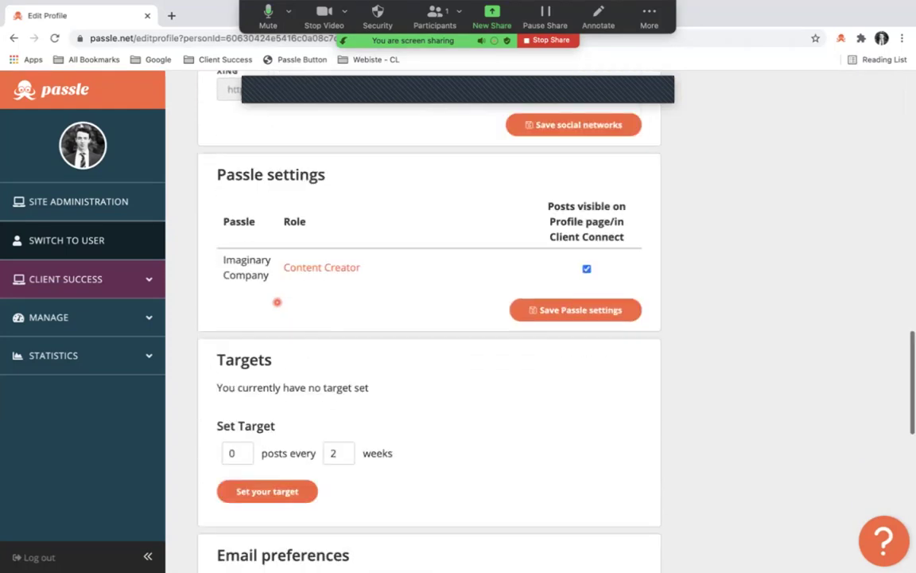
scroll(318, 238, up, 2)
scroll(270, 382, down, 2)
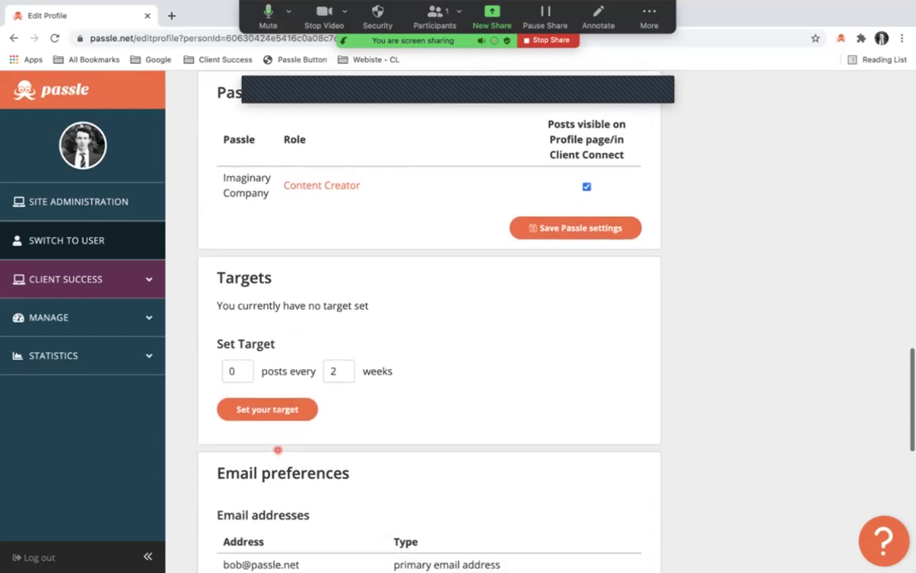
scroll(303, 337, down, 5)
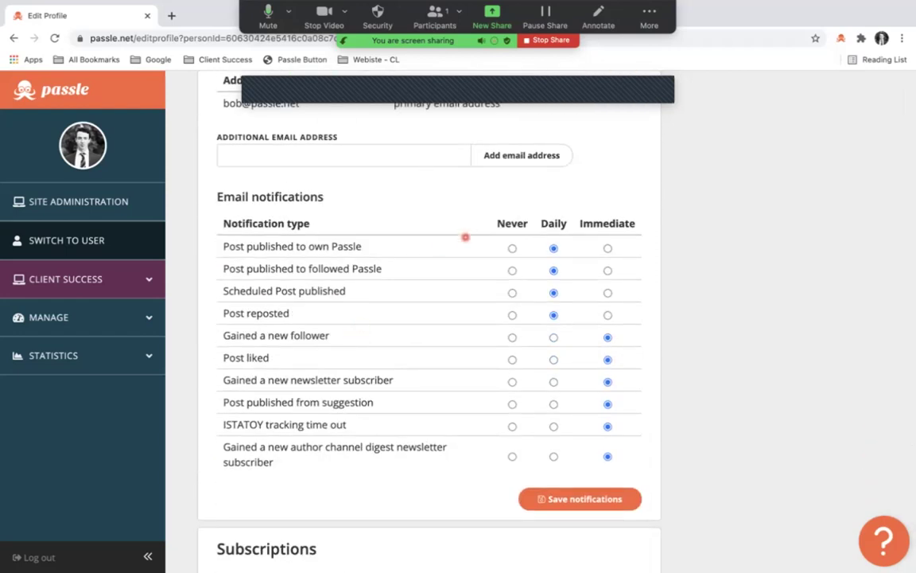
scroll(466, 237, up, 1)
scroll(465, 237, up, 1)
scroll(465, 239, down, 1)
scroll(468, 250, up, 2)
scroll(468, 249, up, 15)
Go back to the users list, sort by date added, and expand the new user's Passle roles.
click(269, 186)
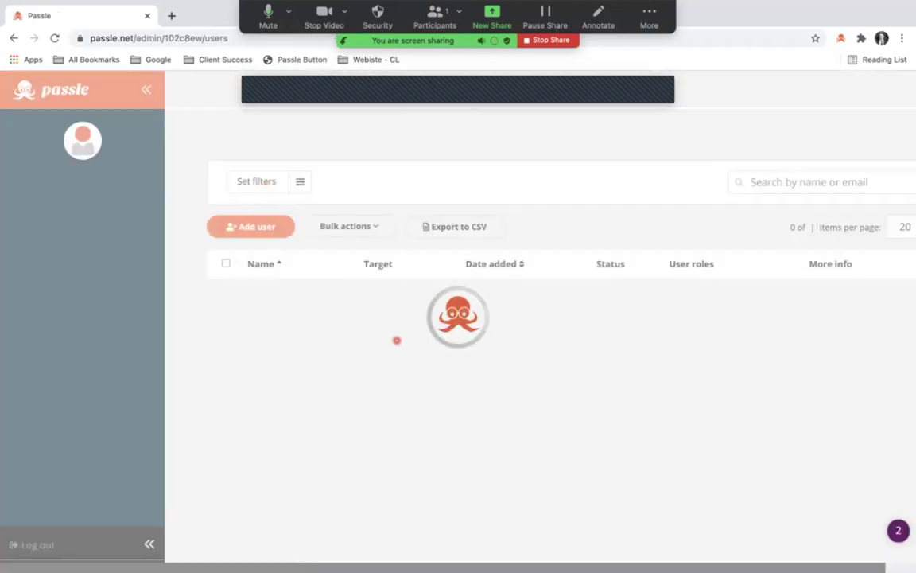
scroll(350, 298, down, 2)
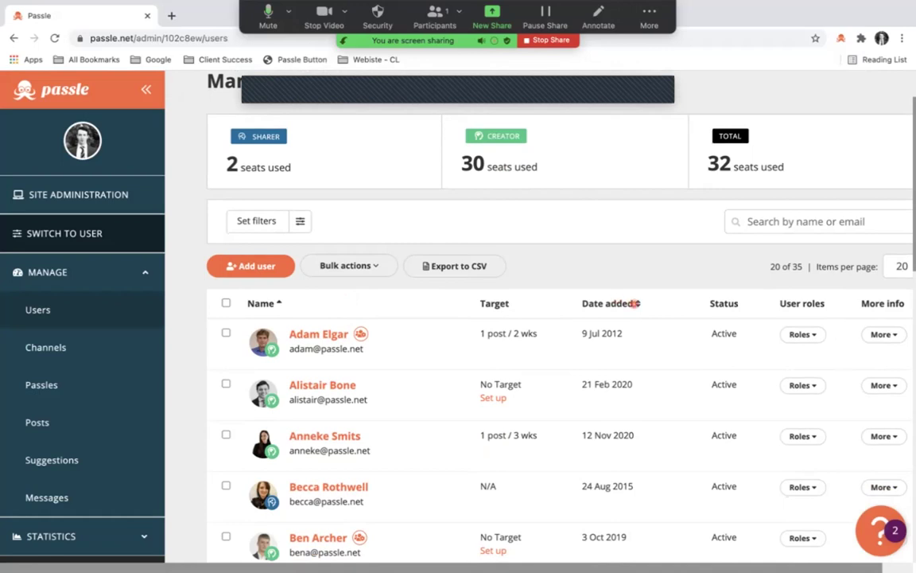
click(636, 303)
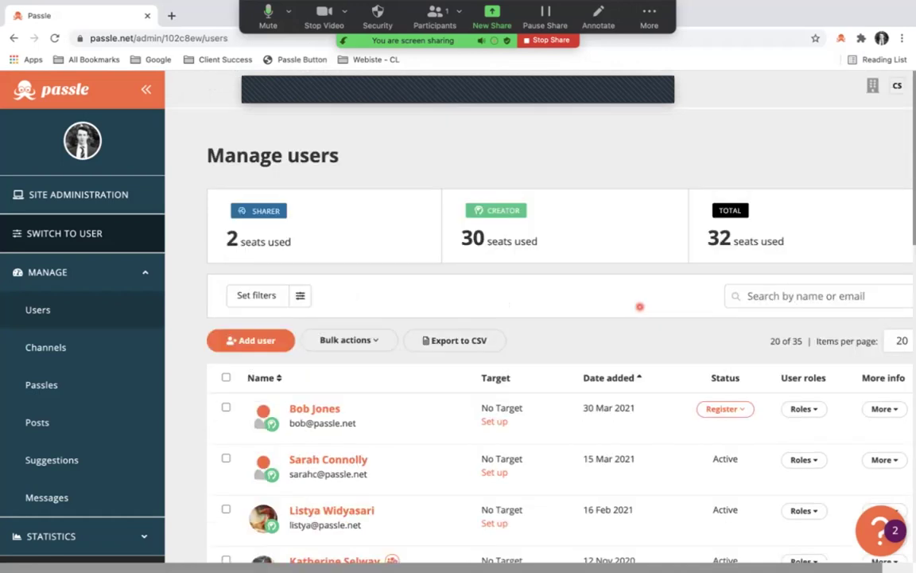
scroll(623, 374, down, 2)
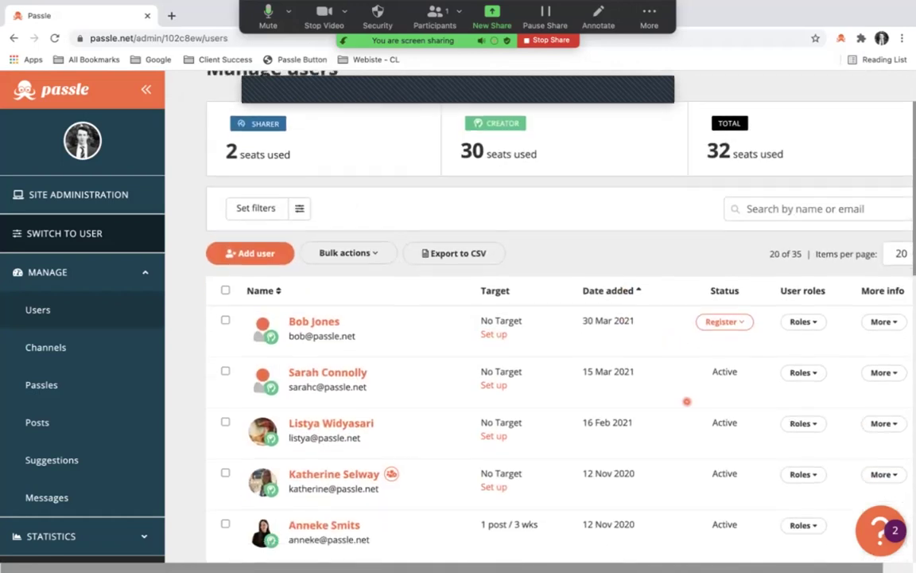
click(815, 322)
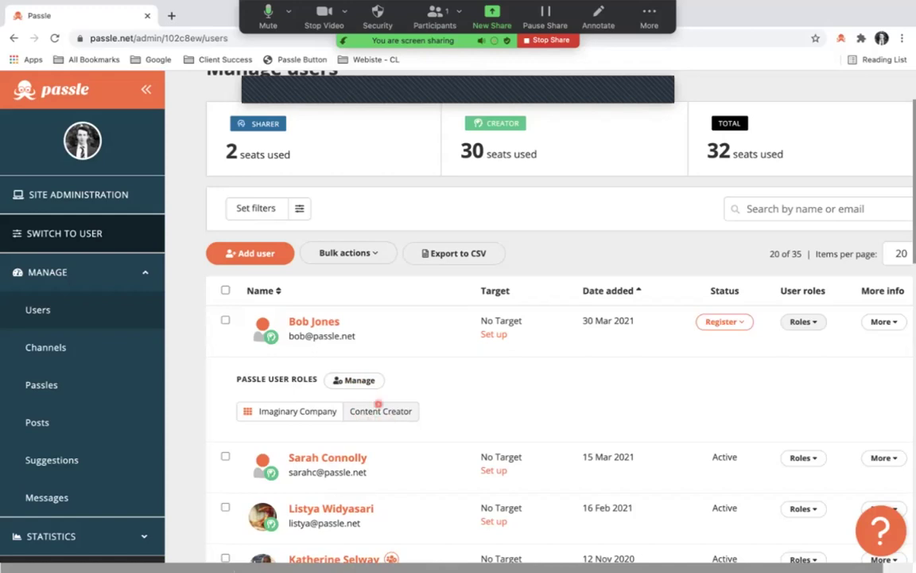
Show the top user's account details and confirm their Content Creator role on Imaginary Company.
click(892, 322)
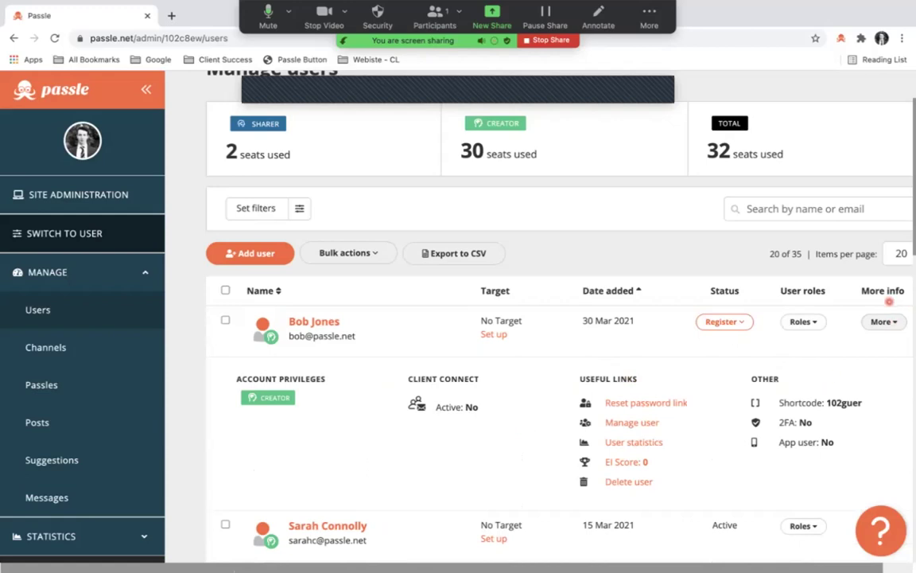
scroll(882, 303, right, 2)
scroll(823, 303, down, 1)
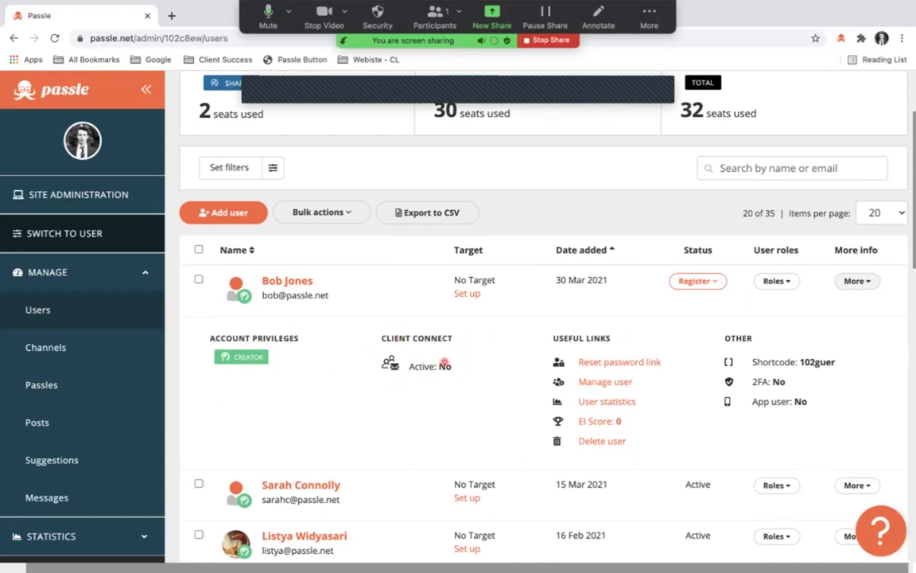
scroll(471, 381, down, 2)
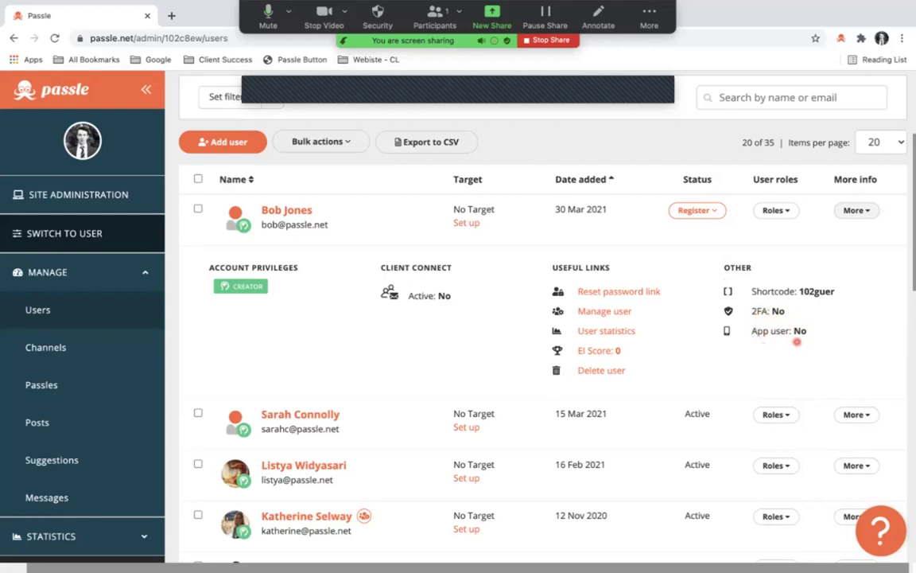
scroll(794, 343, up, 1)
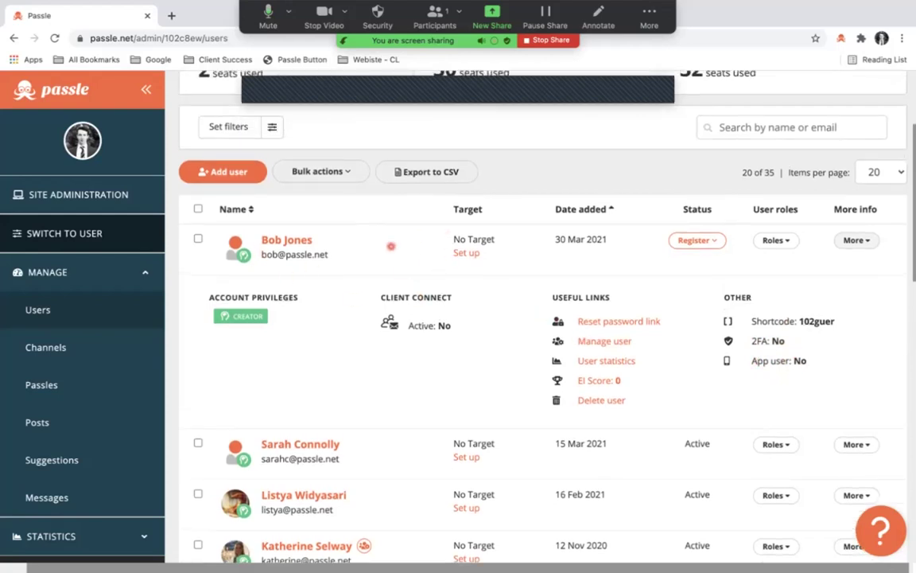
scroll(640, 211, up, 2)
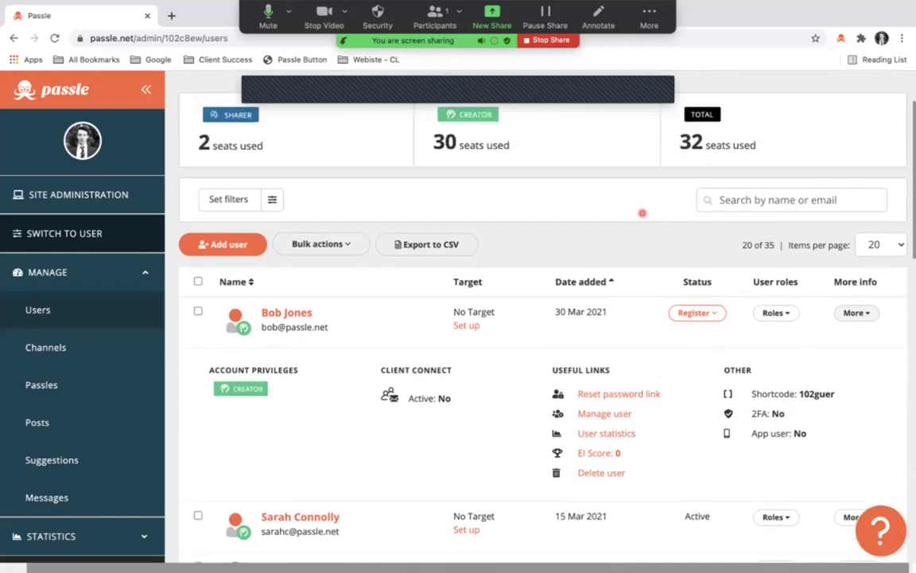
scroll(642, 210, down, 2)
scroll(628, 247, down, 4)
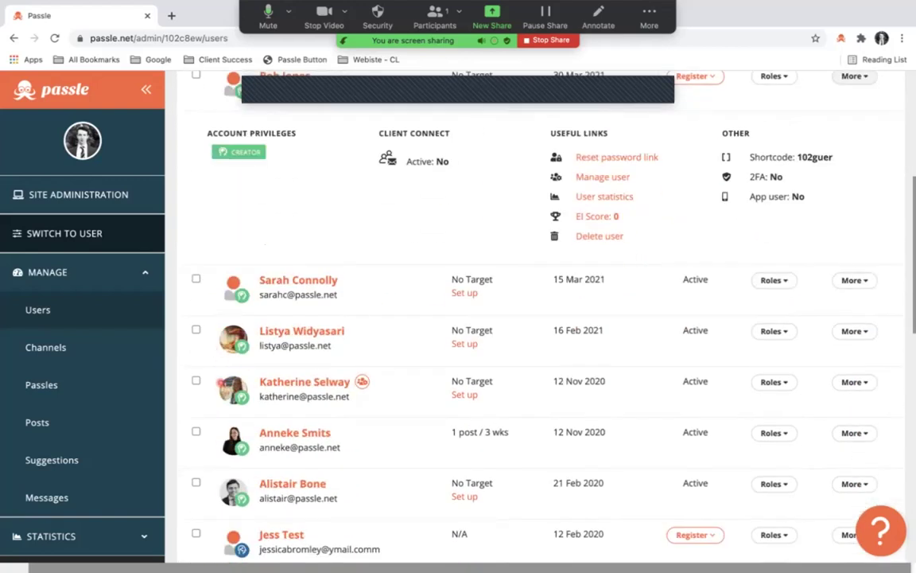
scroll(221, 382, up, 4)
scroll(221, 380, down, 2)
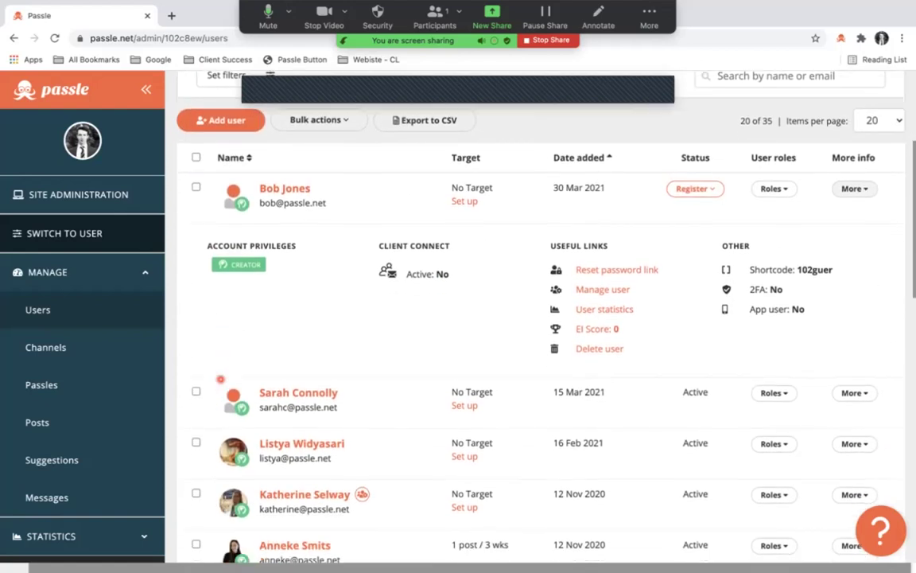
scroll(220, 378, up, 4)
Collapse the roles panel, tick the top users and preview the Bulk actions choices.
click(772, 362)
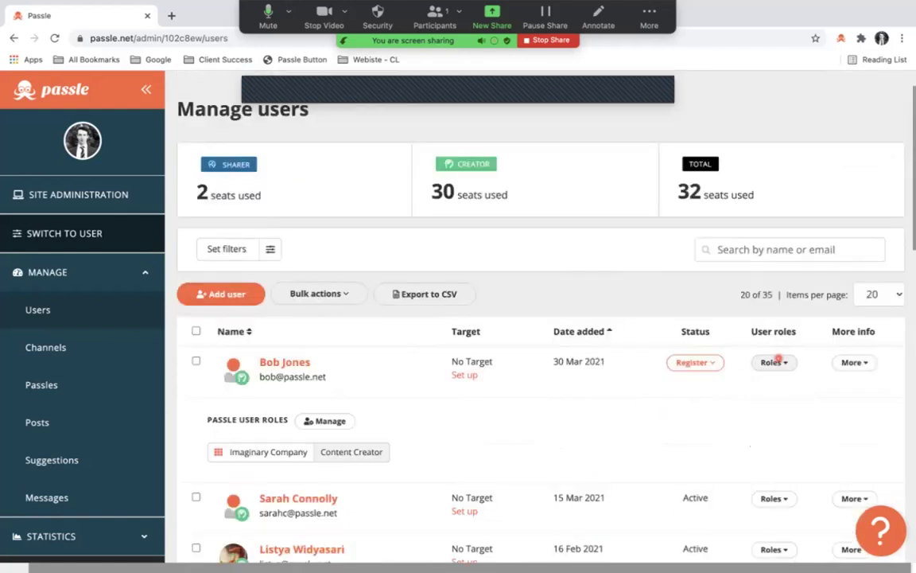
click(779, 363)
scroll(524, 375, down, 3)
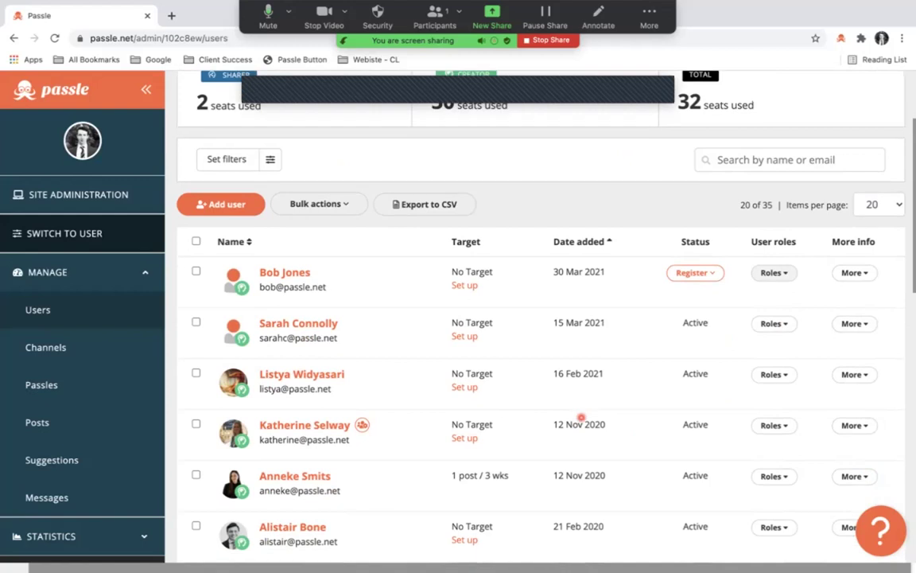
click(195, 238)
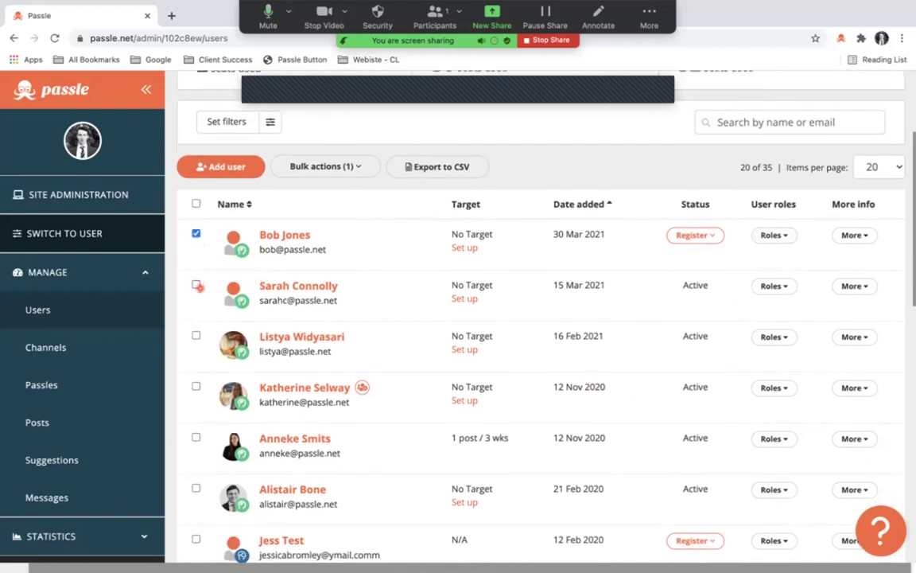
click(197, 284)
click(362, 167)
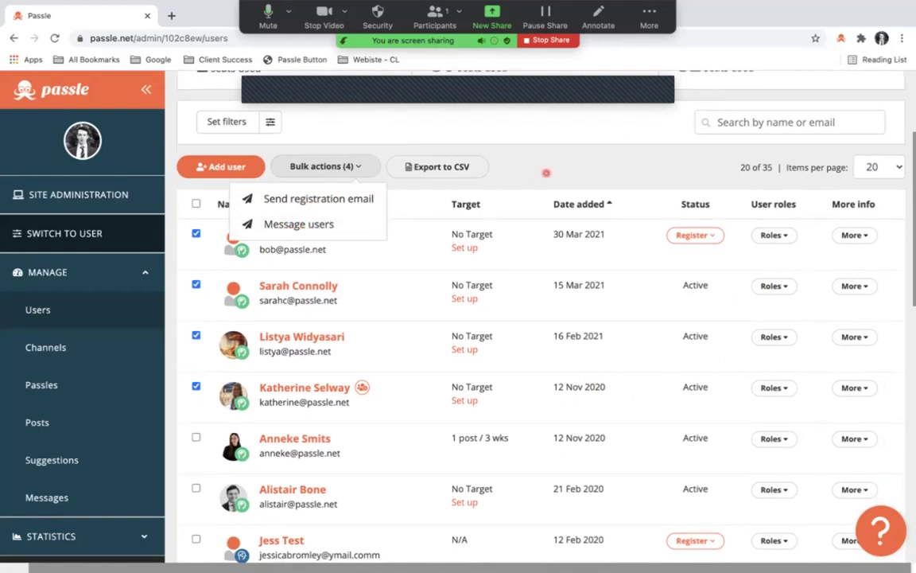
click(547, 173)
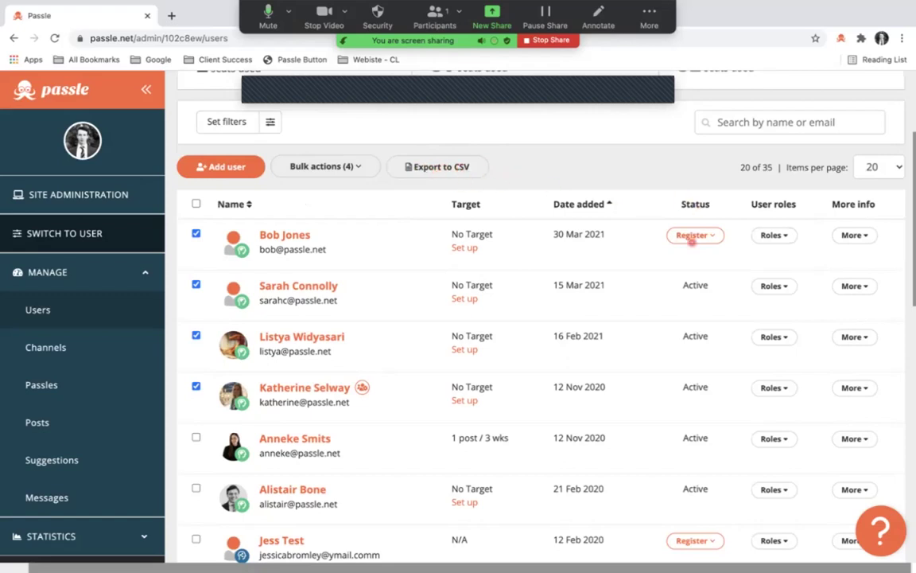
scroll(692, 239, down, 1)
scroll(683, 238, up, 1)
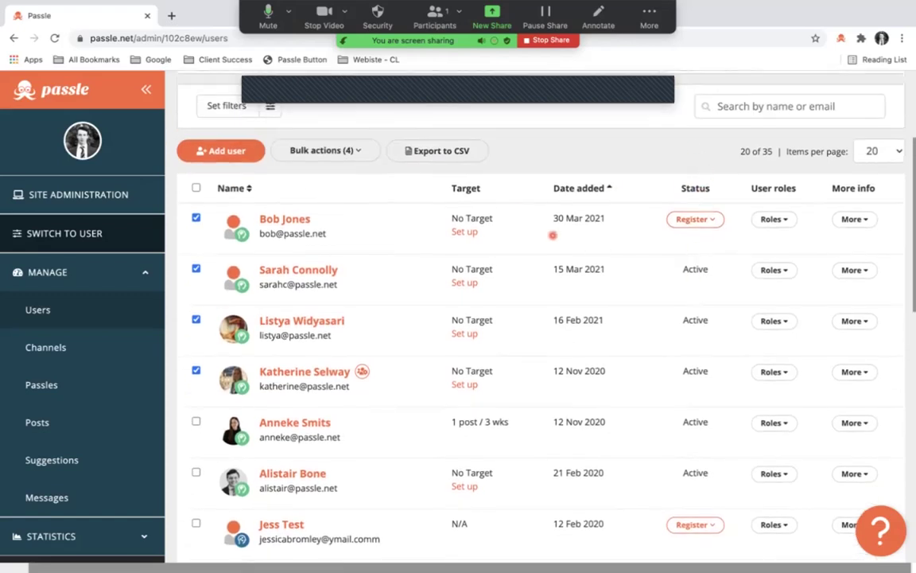
scroll(640, 266, down, 1)
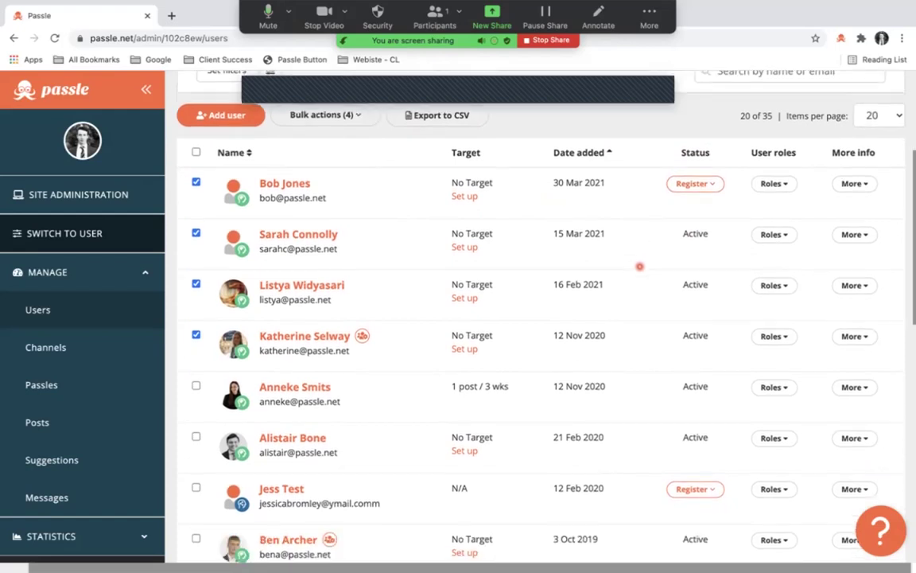
scroll(684, 167, down, 1)
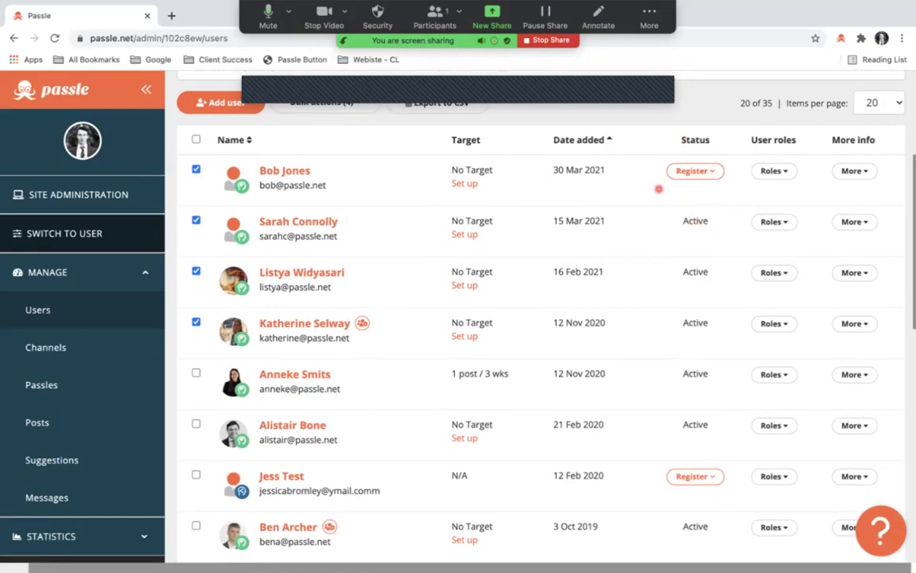
scroll(706, 172, down, 5)
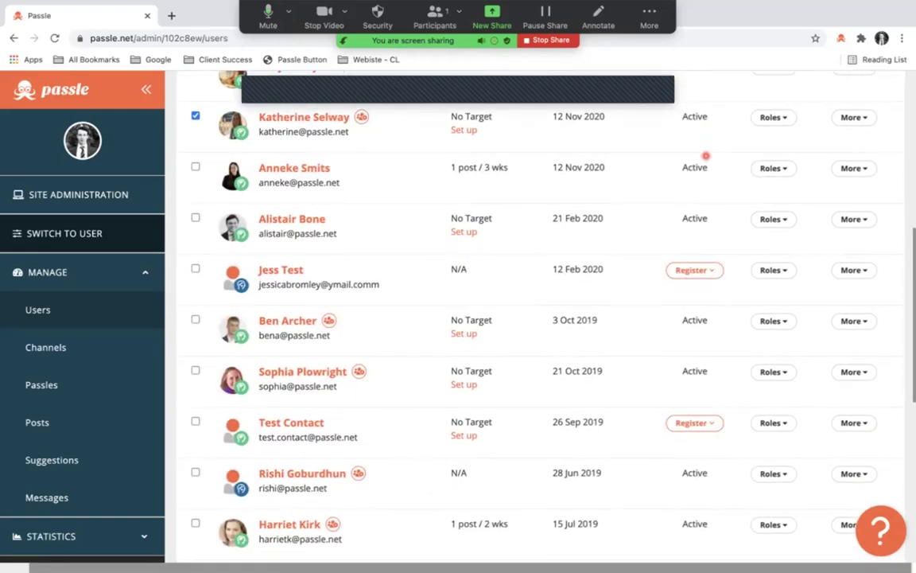
scroll(705, 155, down, 3)
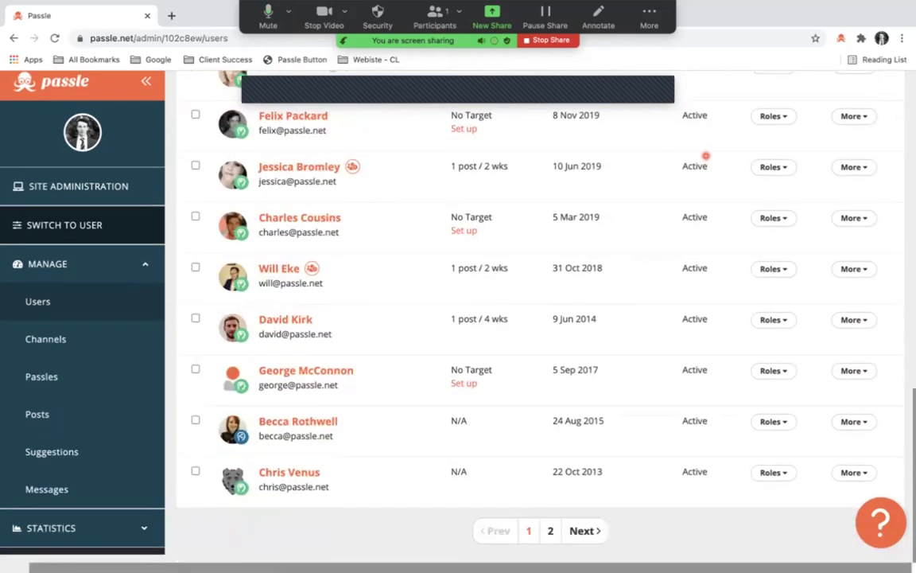
scroll(705, 155, up, 10)
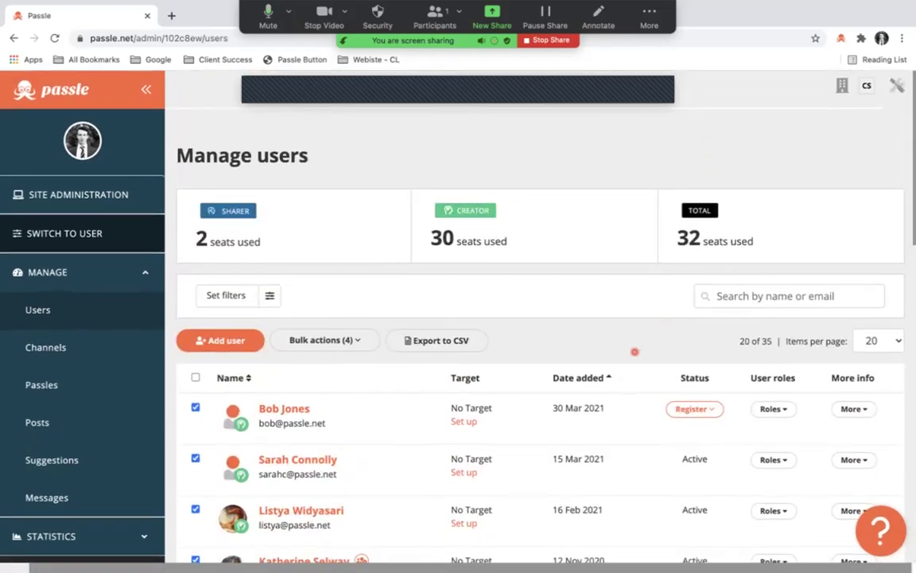
scroll(423, 382, down, 2)
click(269, 228)
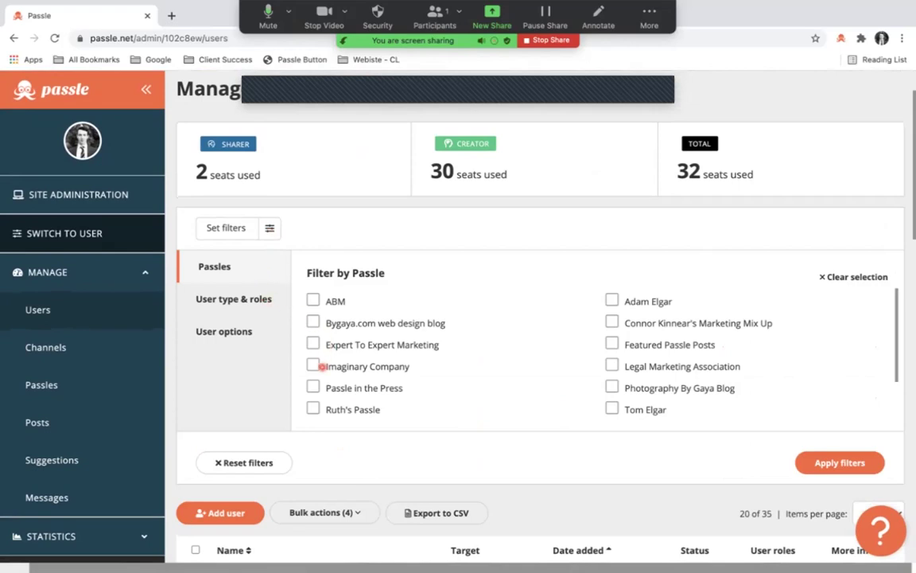
Filter the user list to the Imaginary Company Passle.
click(312, 365)
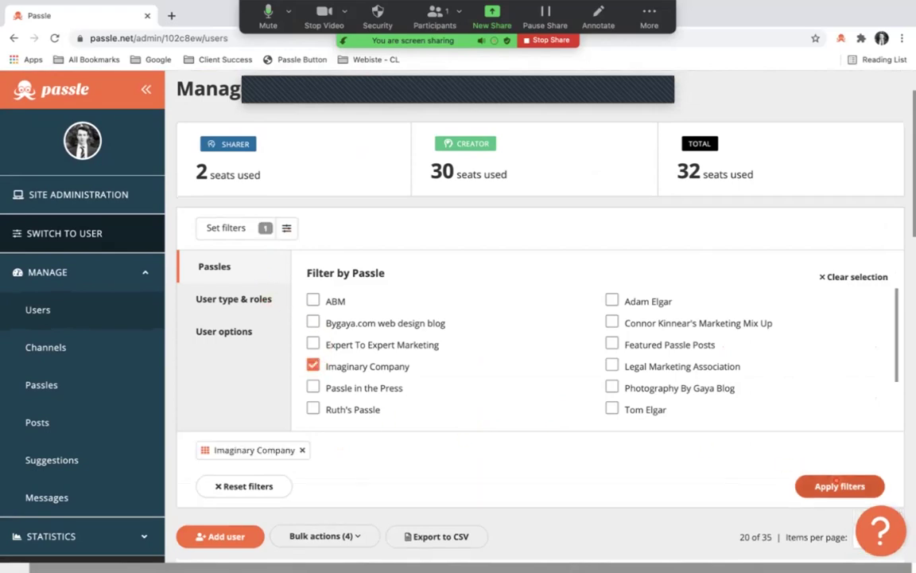
click(837, 485)
scroll(651, 377, down, 3)
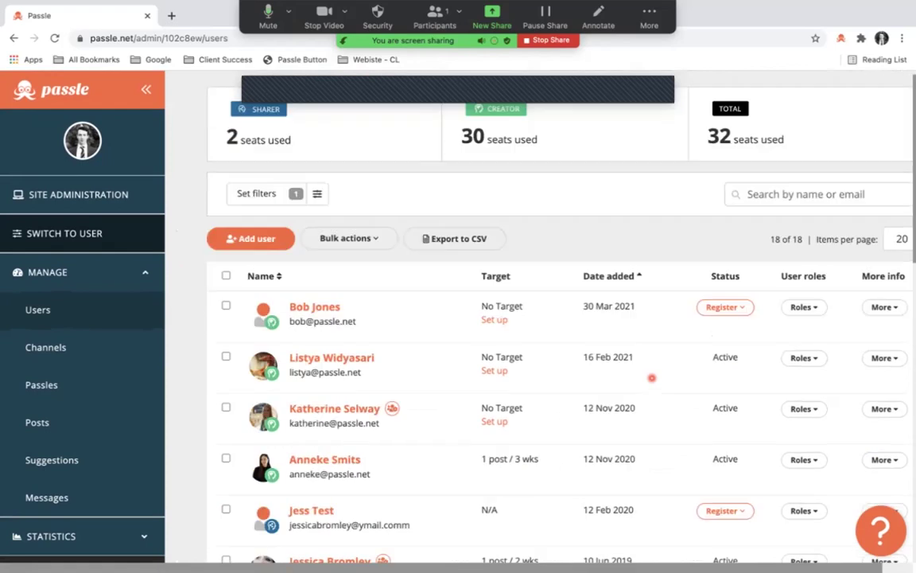
scroll(651, 377, down, 5)
scroll(648, 260, up, 10)
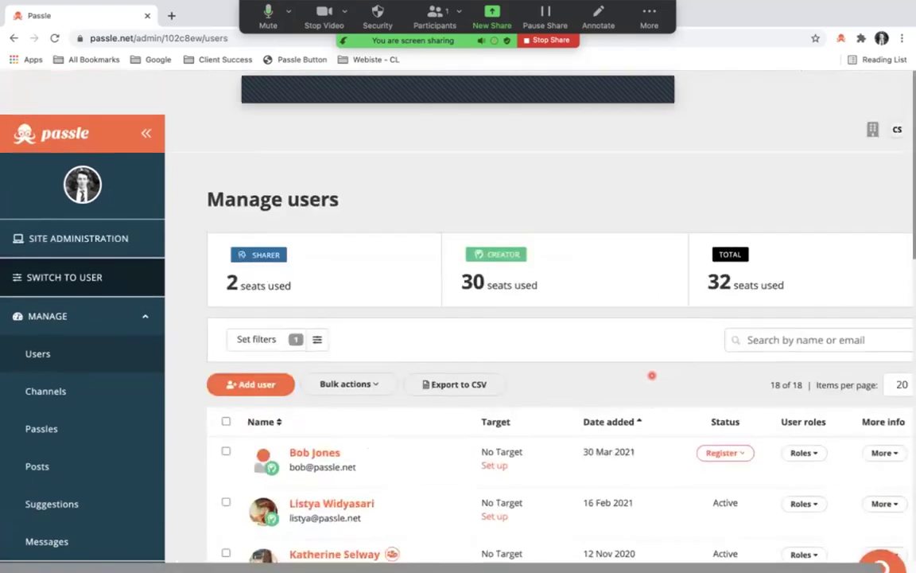
Add Creator seat, Content Creator role and Active: Yes filters and apply them.
click(317, 295)
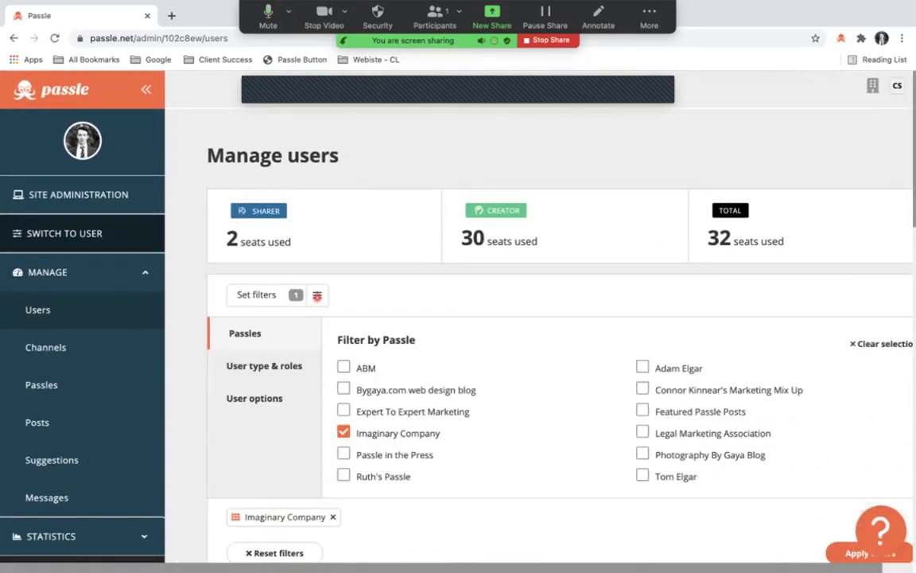
click(282, 366)
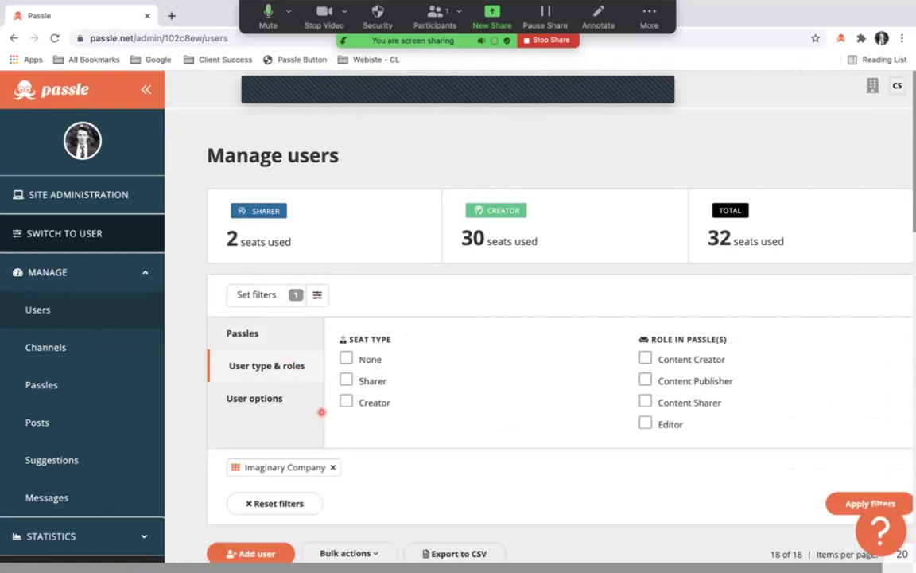
scroll(318, 405, down, 1)
click(350, 373)
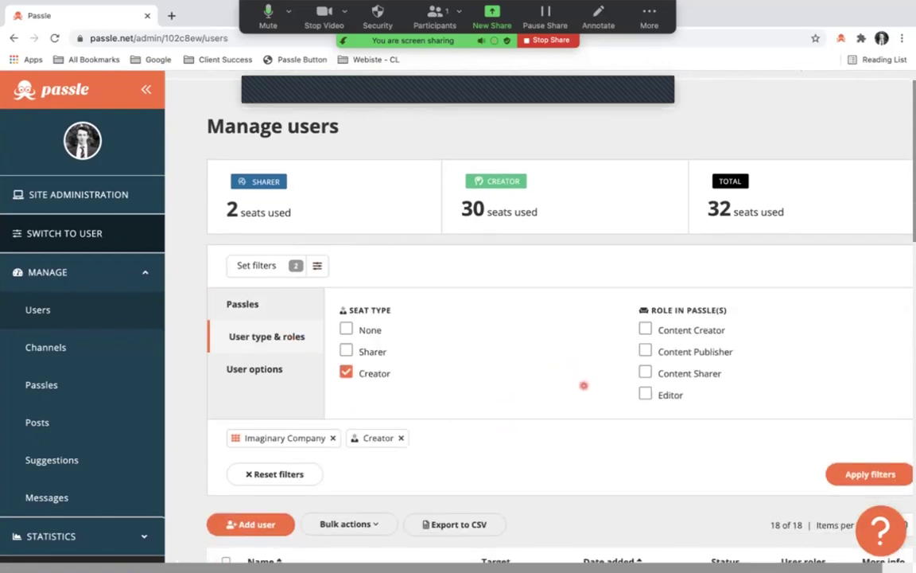
click(644, 330)
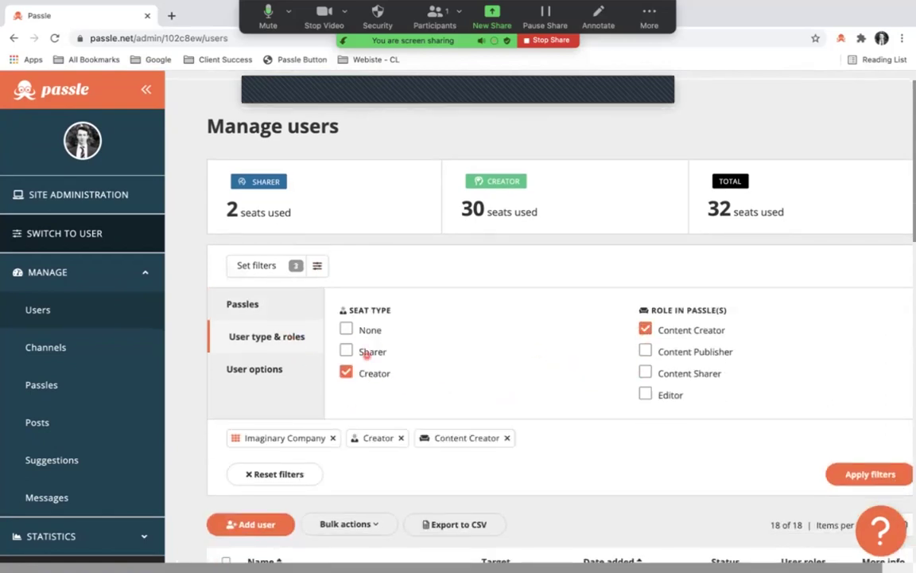
click(260, 366)
click(355, 329)
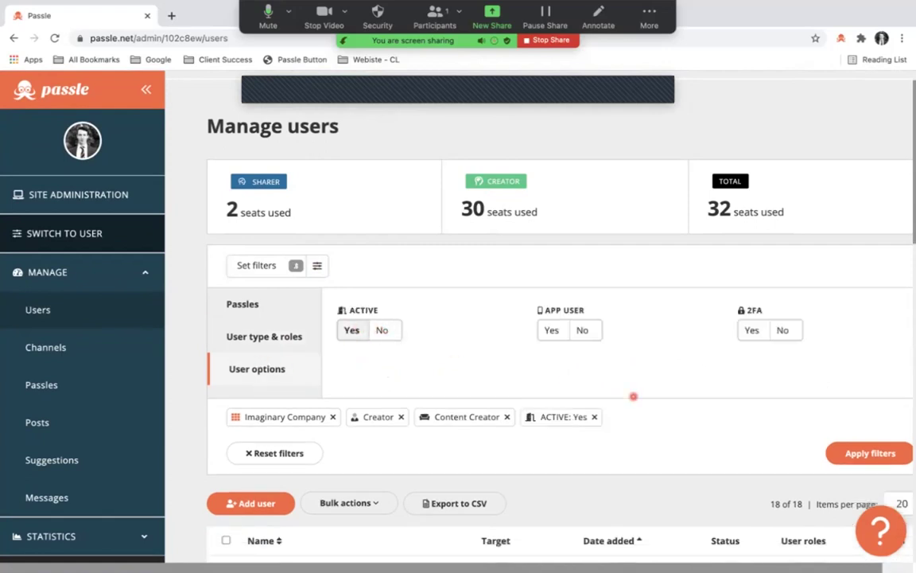
click(867, 453)
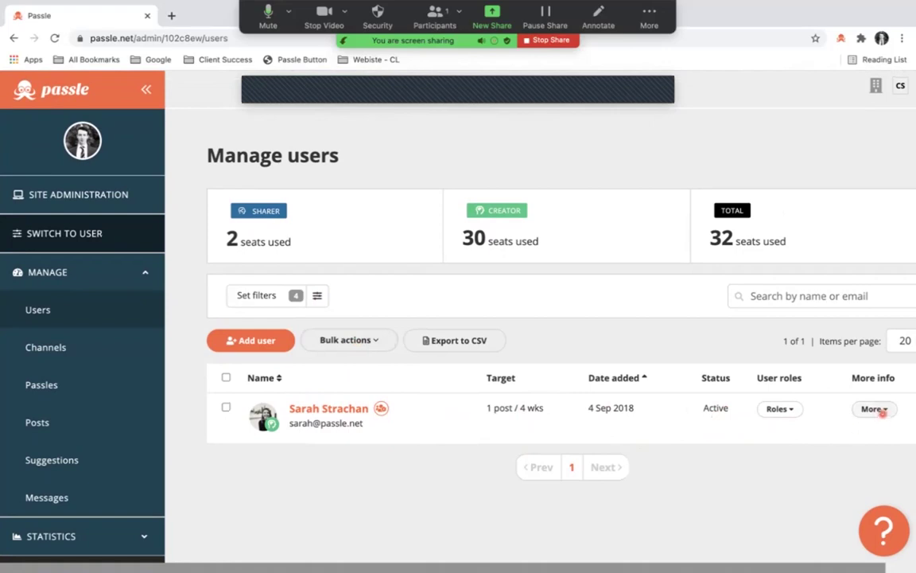
click(879, 409)
click(879, 410)
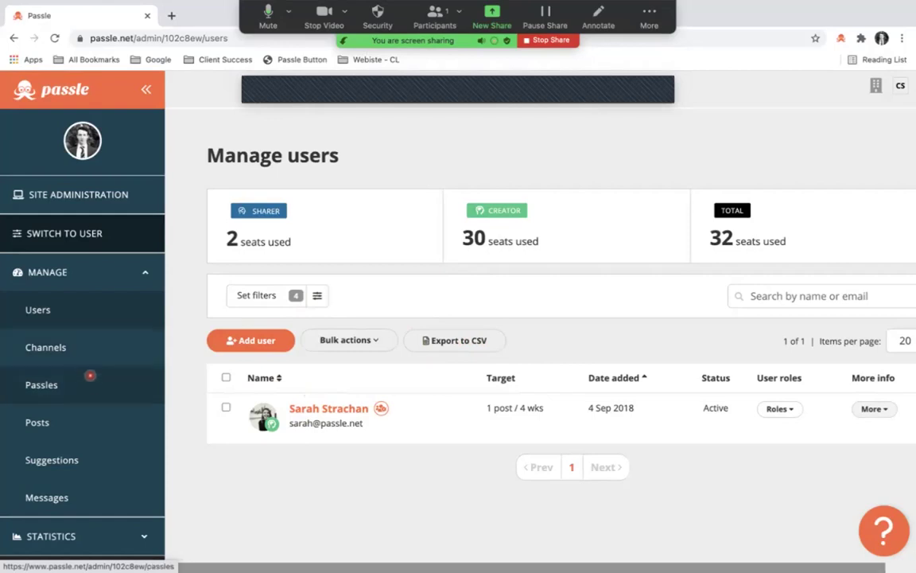
click(92, 390)
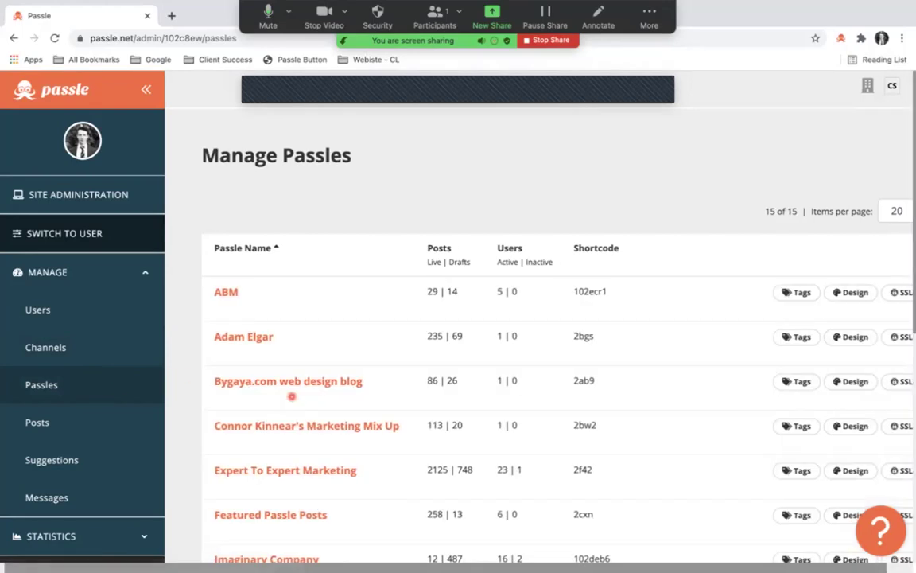
scroll(280, 342, down, 3)
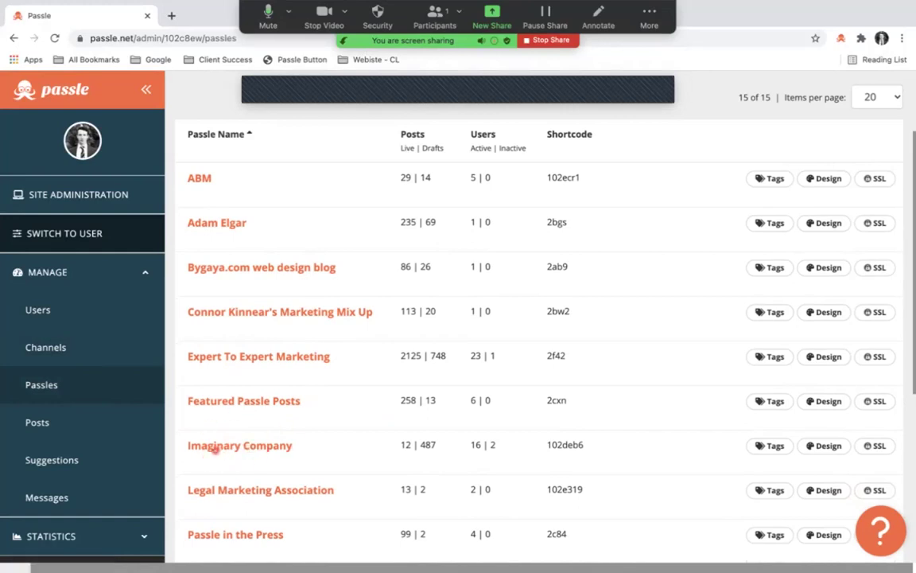
scroll(230, 398, up, 1)
scroll(224, 207, down, 2)
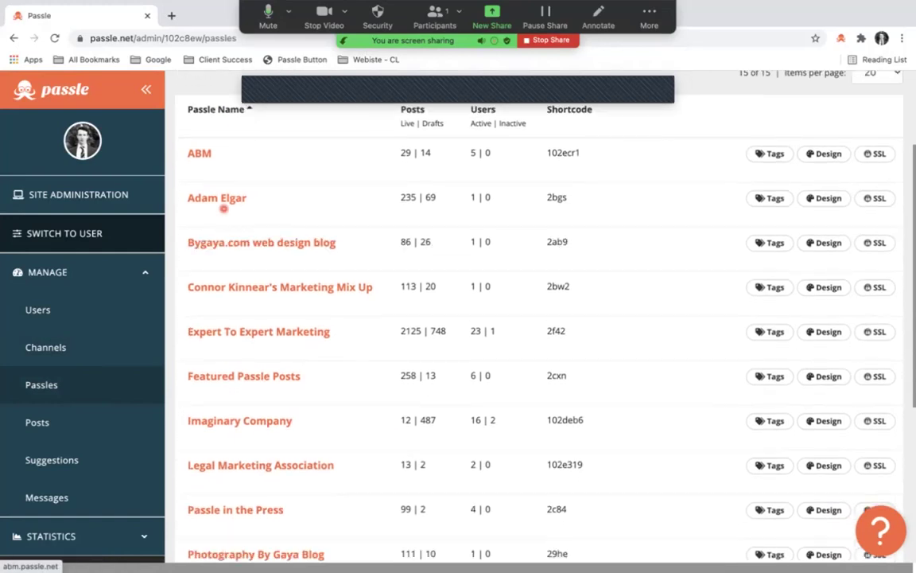
scroll(225, 208, down, 2)
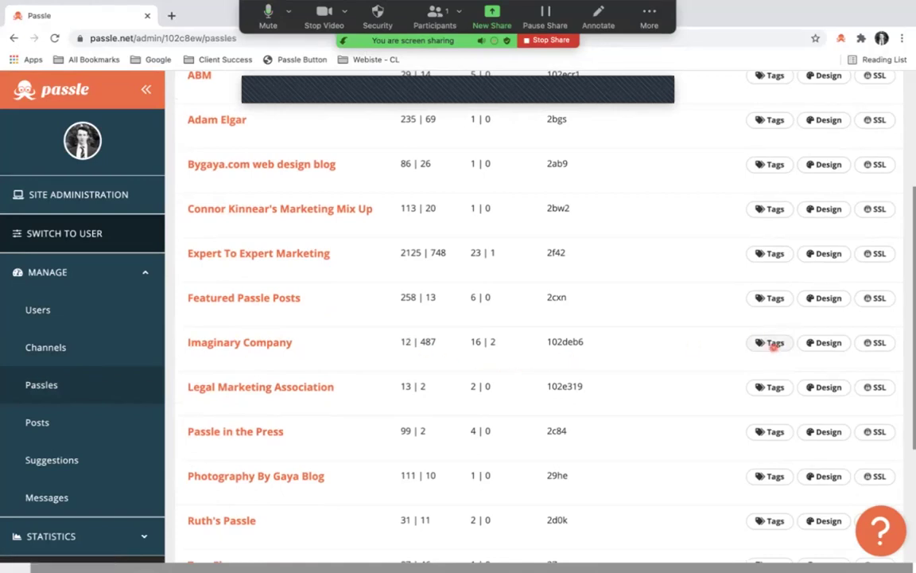
Open Imaginary Company's Manage tags page, showing predefined tags saas, example and predefined tags.
click(773, 344)
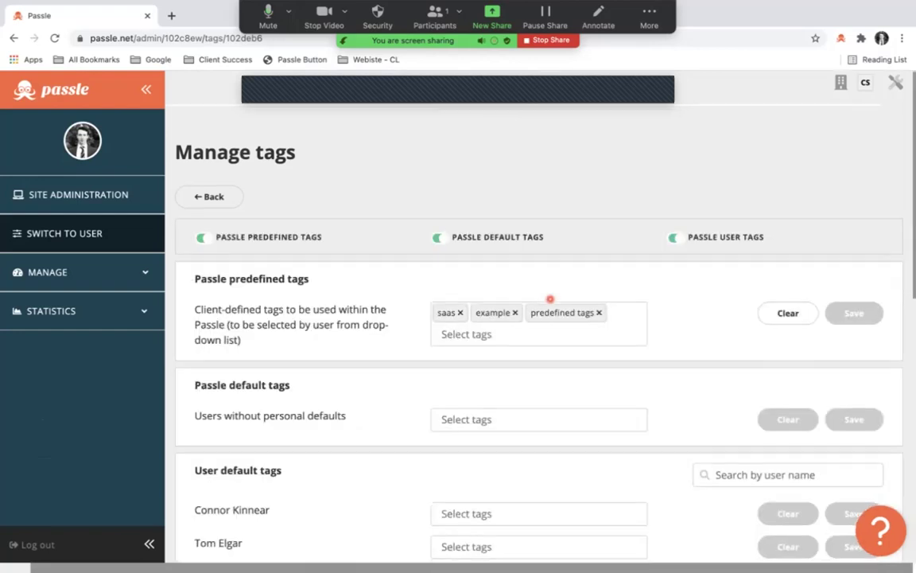
scroll(549, 299, down, 1)
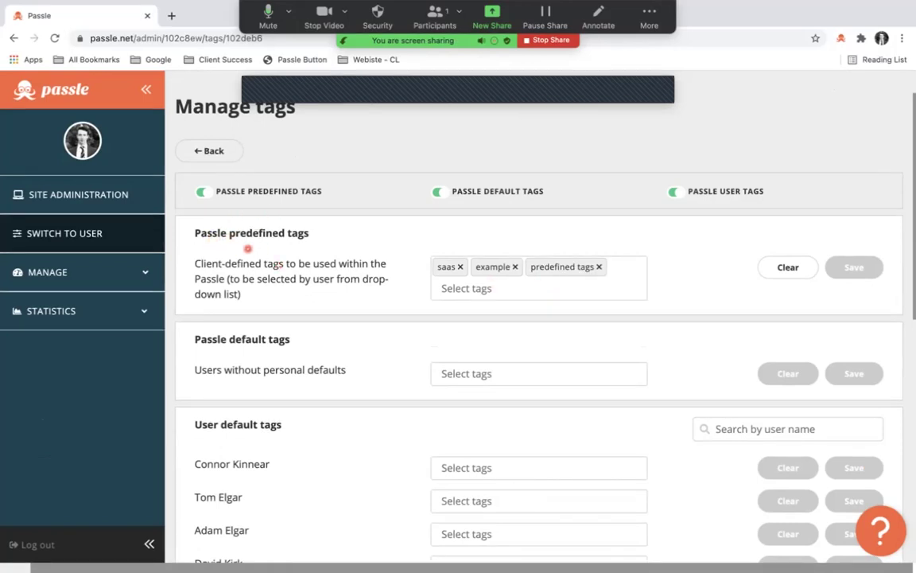
scroll(248, 249, down, 5)
scroll(248, 248, up, 1)
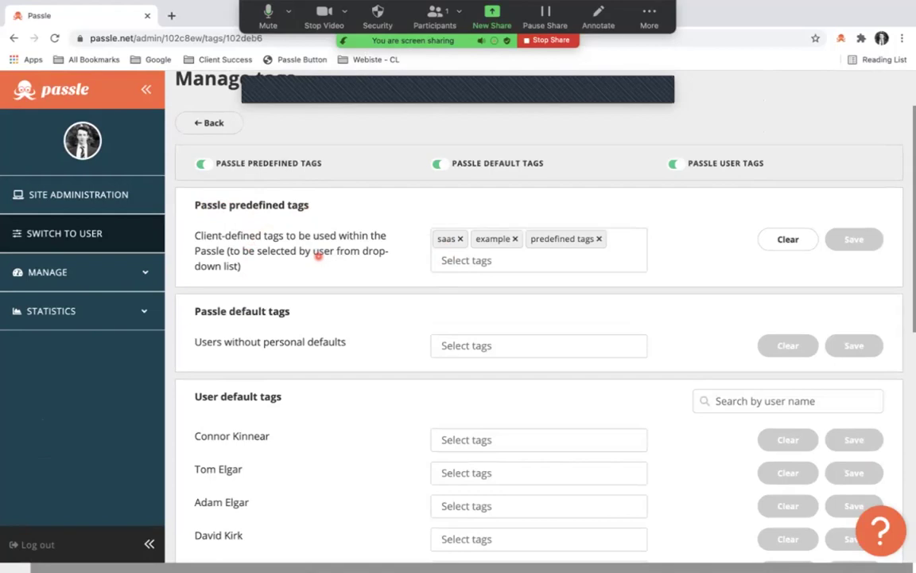
Add 'technology' as a predefined tag for Imaginary Company and save the tag list.
click(460, 261)
text(te)
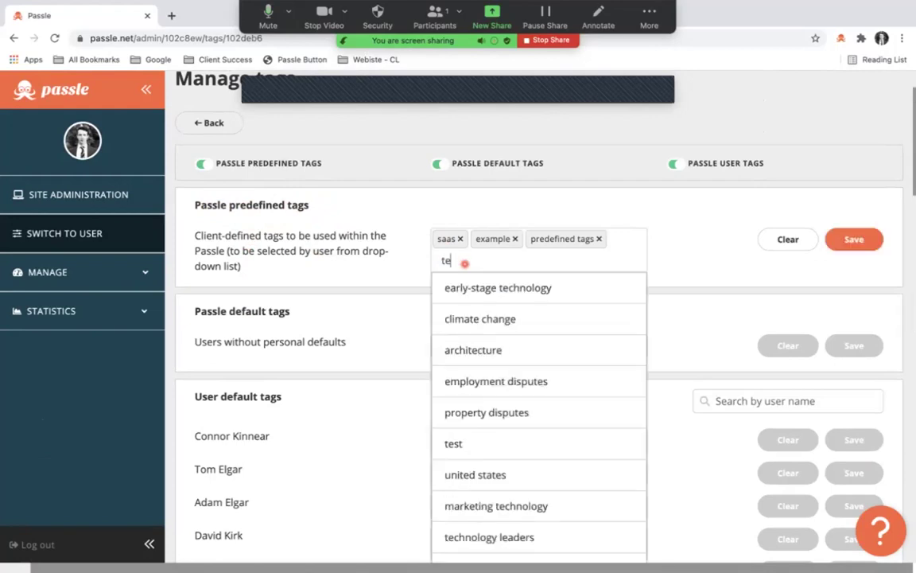
text(ch)
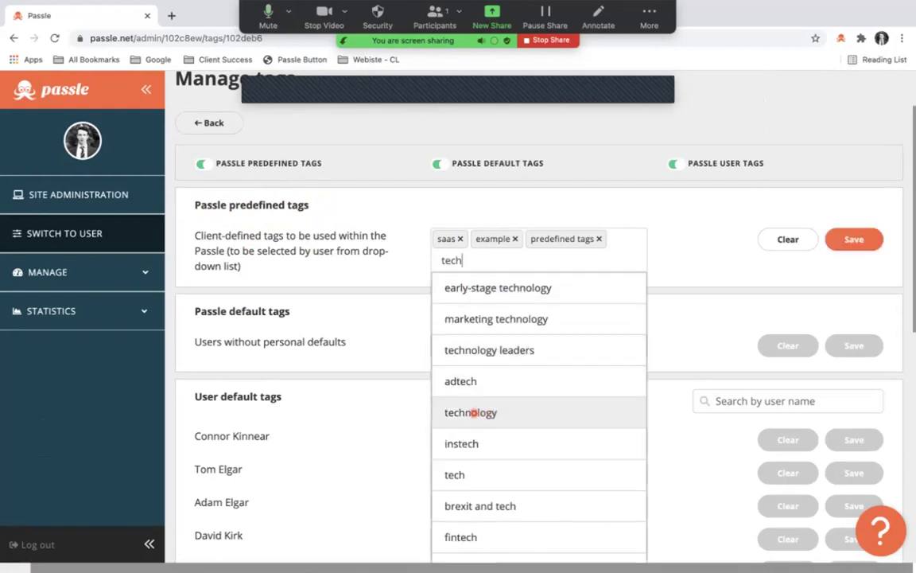
text(n)
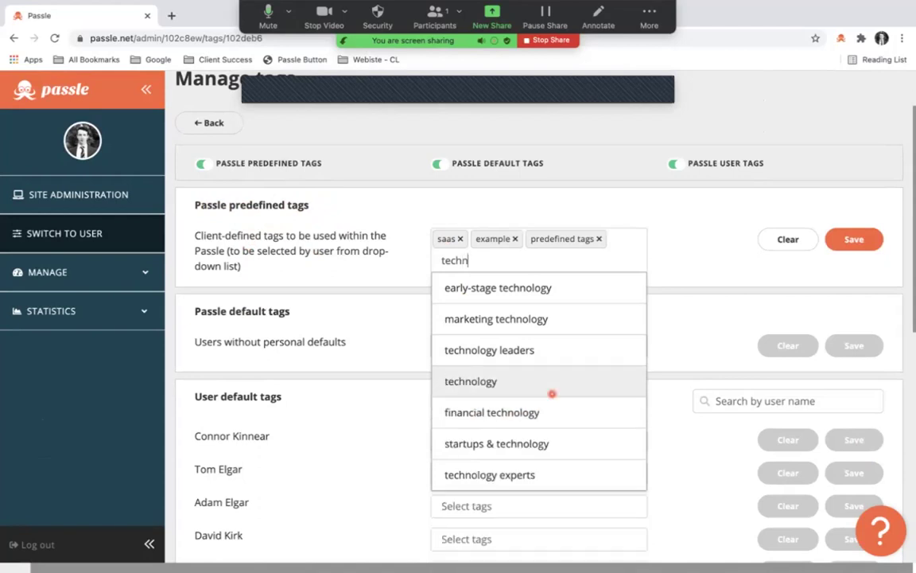
text(ol)
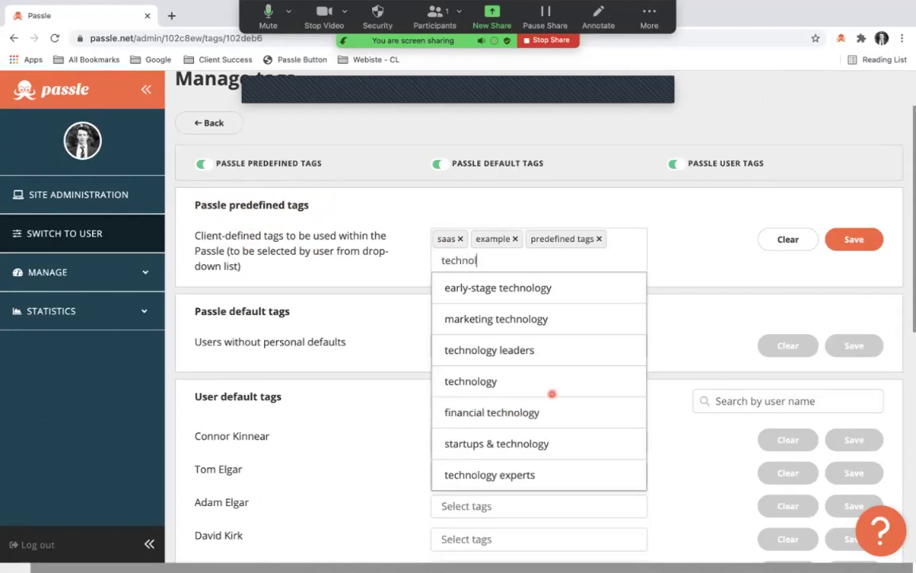
text(ogy)
key(Return)
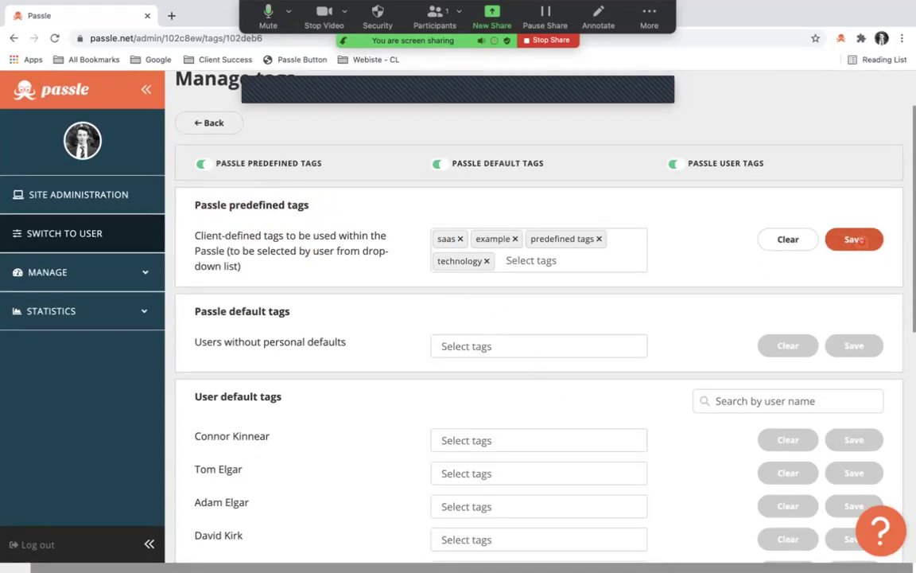
click(856, 240)
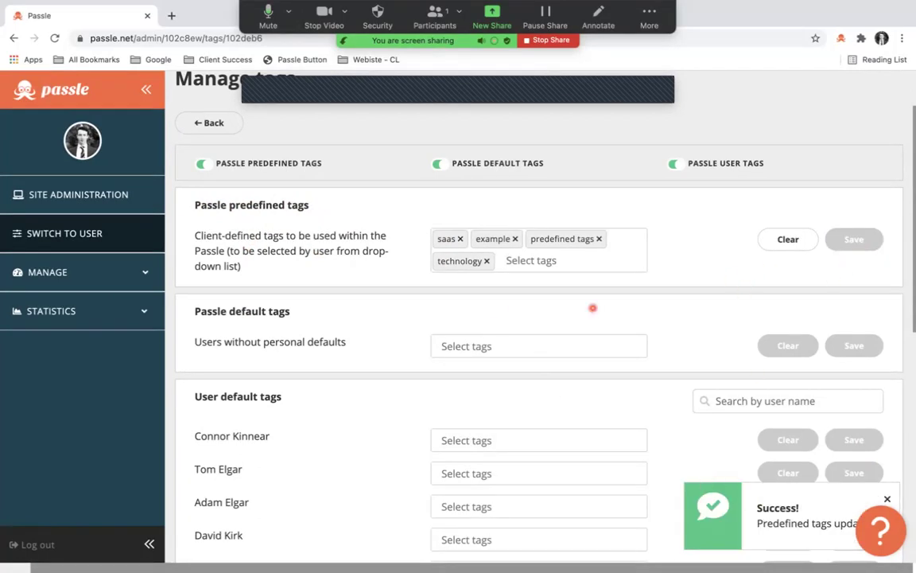
scroll(445, 238, down, 1)
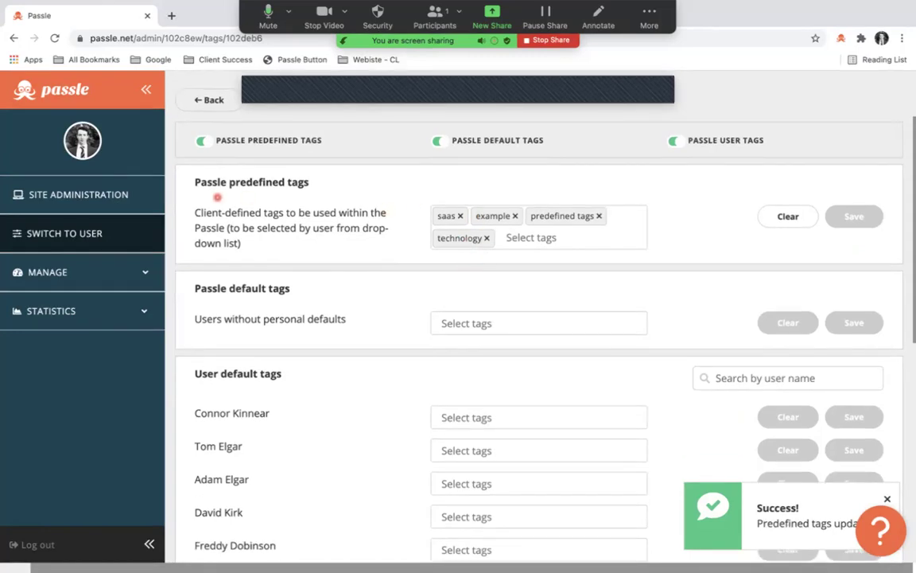
scroll(311, 178, down, 2)
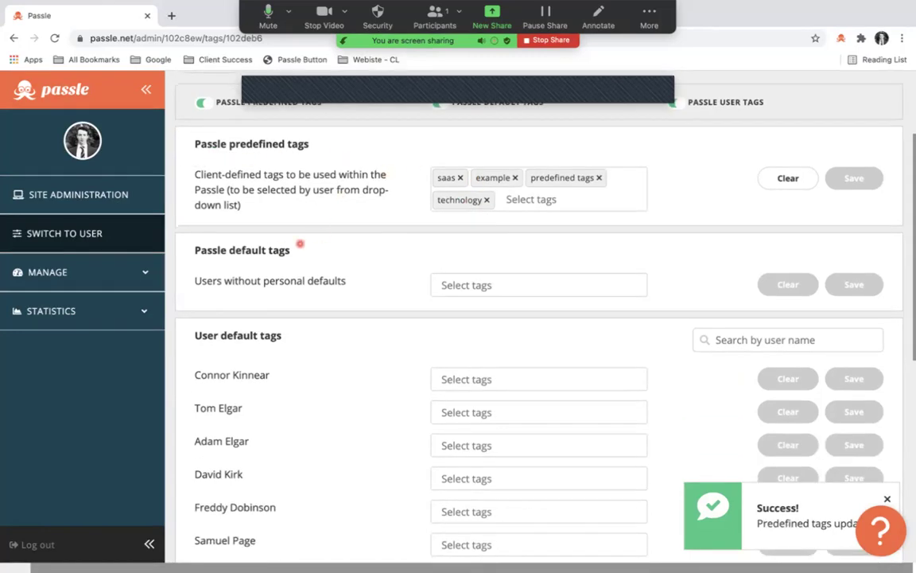
scroll(257, 273, up, 4)
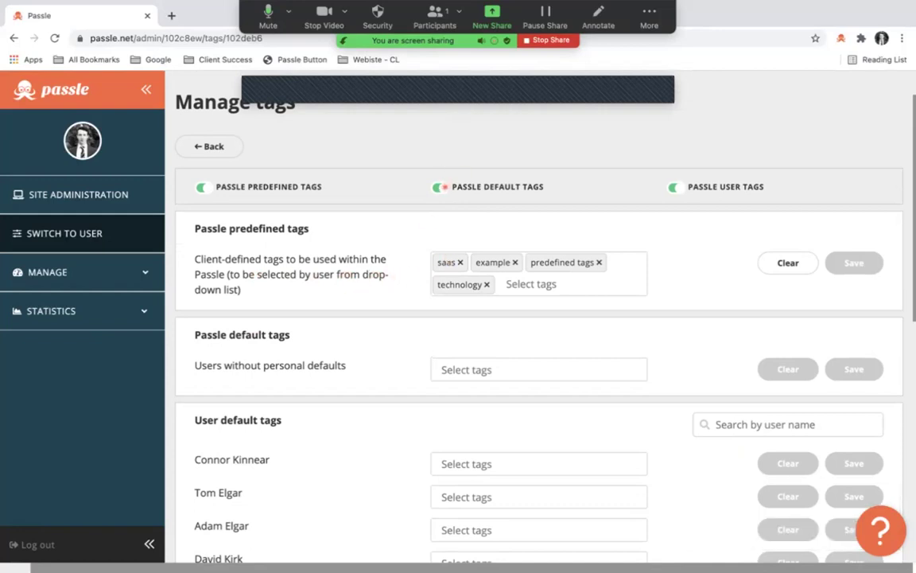
Disable Passle Default Tags for Imaginary Company and confirm the Disable prompt.
click(439, 186)
click(502, 279)
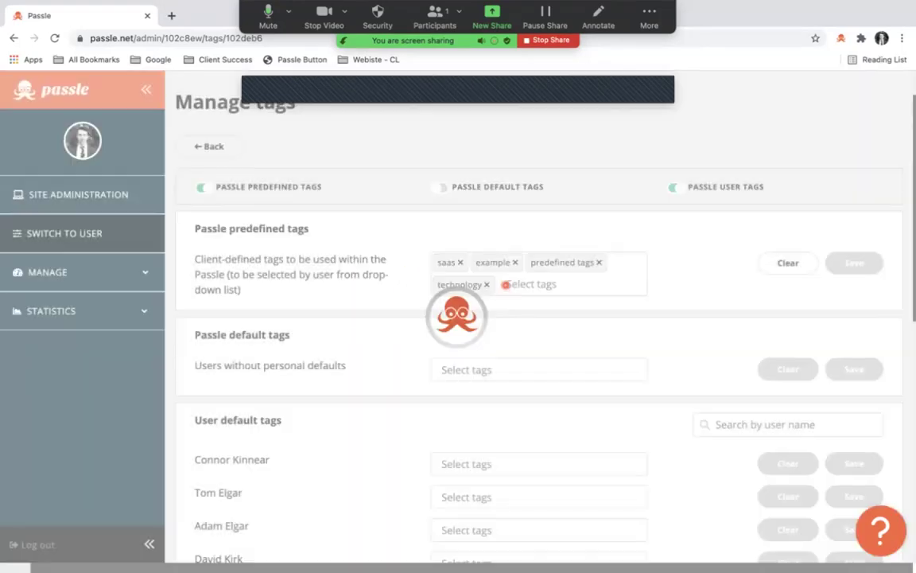
scroll(384, 332, down, 8)
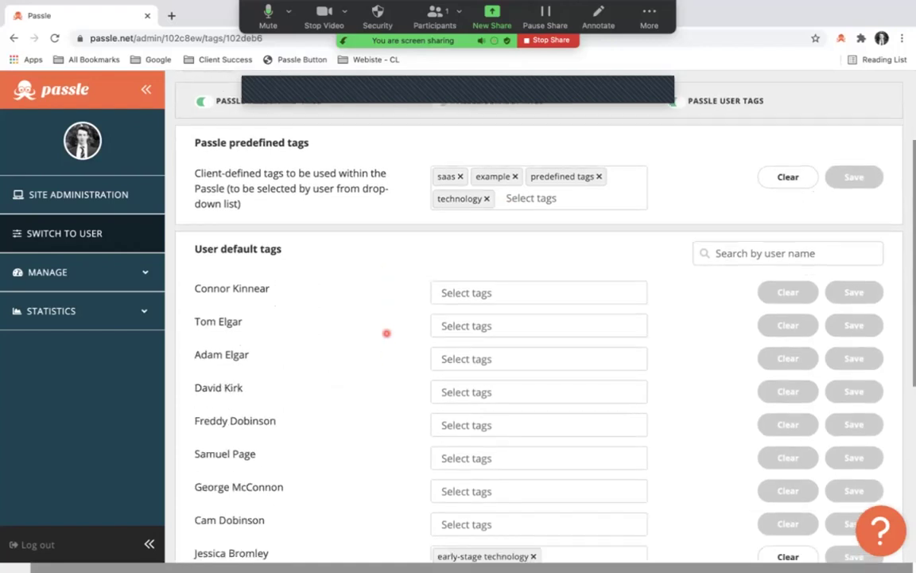
scroll(386, 333, down, 4)
scroll(386, 331, down, 1)
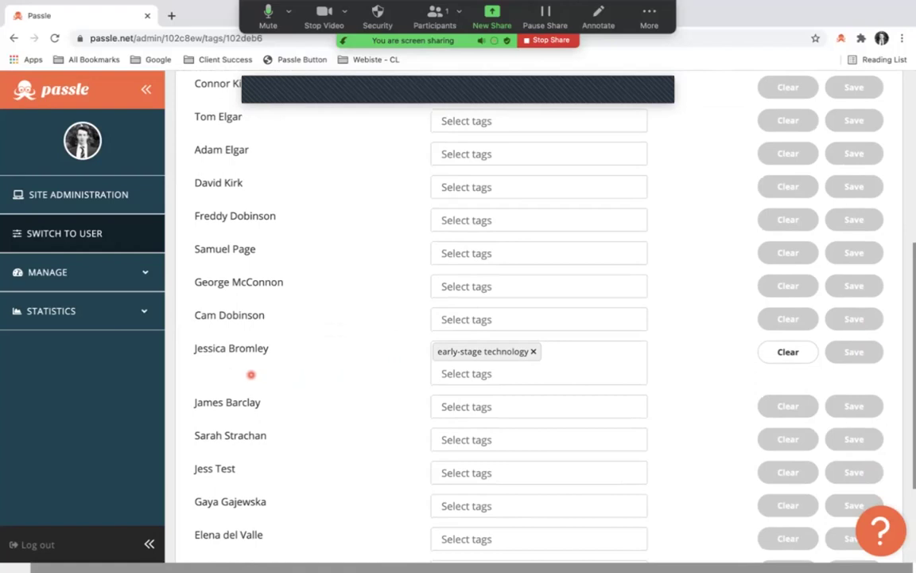
scroll(238, 379, down, 1)
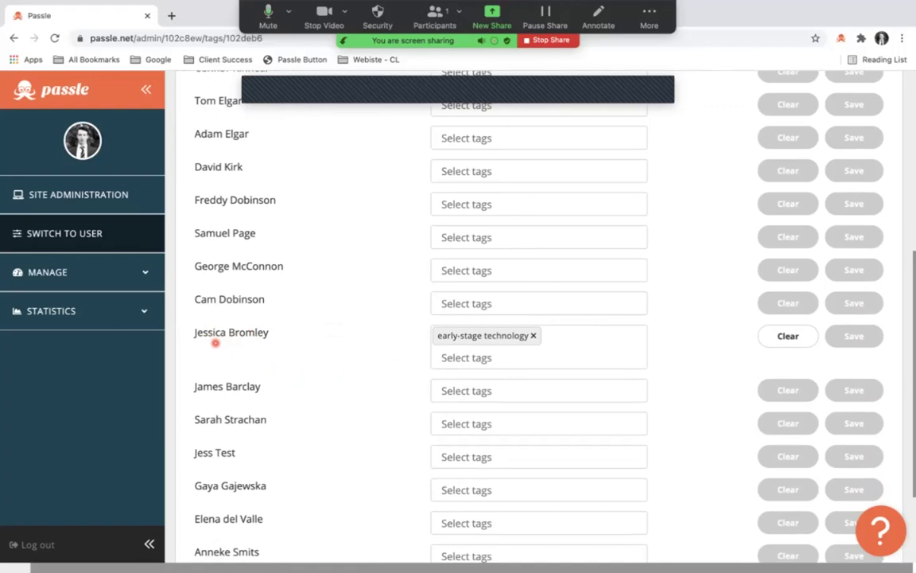
scroll(215, 342, up, 2)
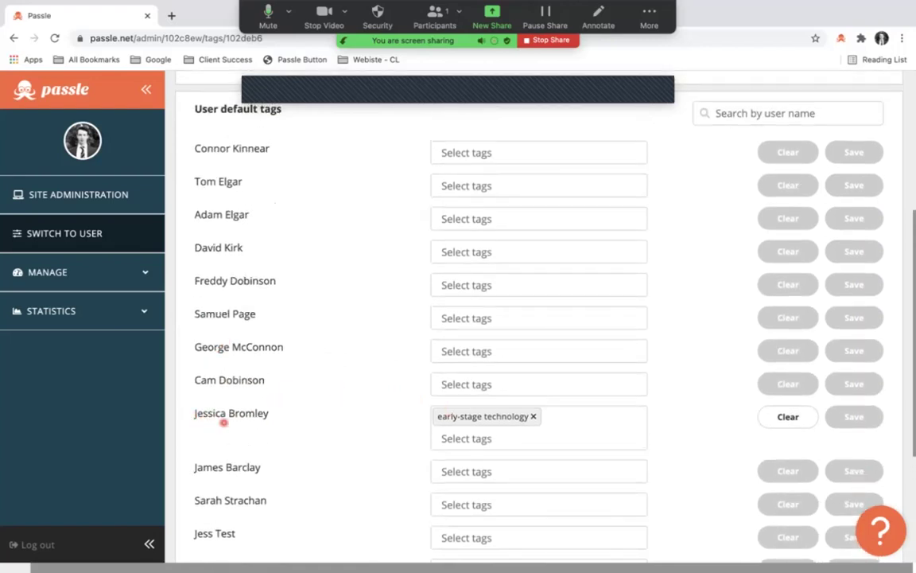
scroll(333, 384, up, 4)
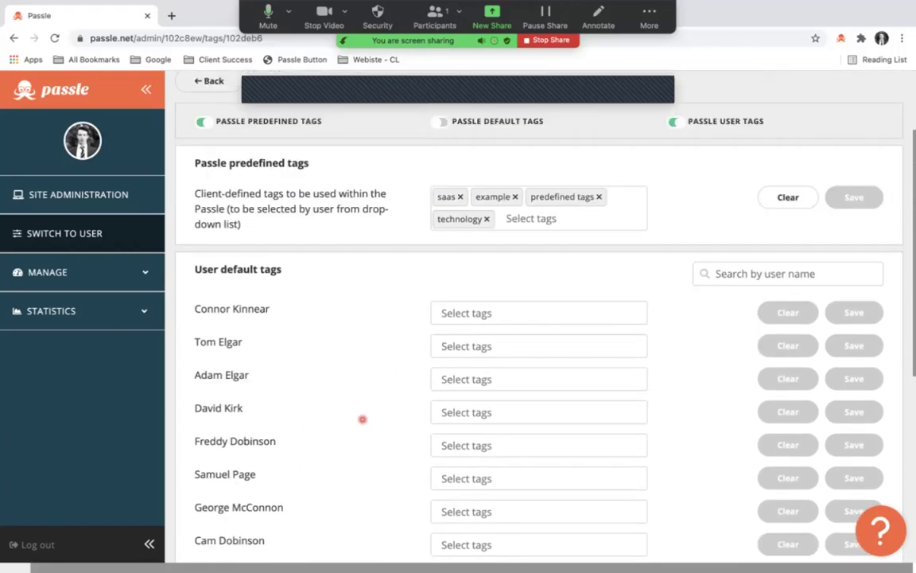
scroll(362, 418, up, 2)
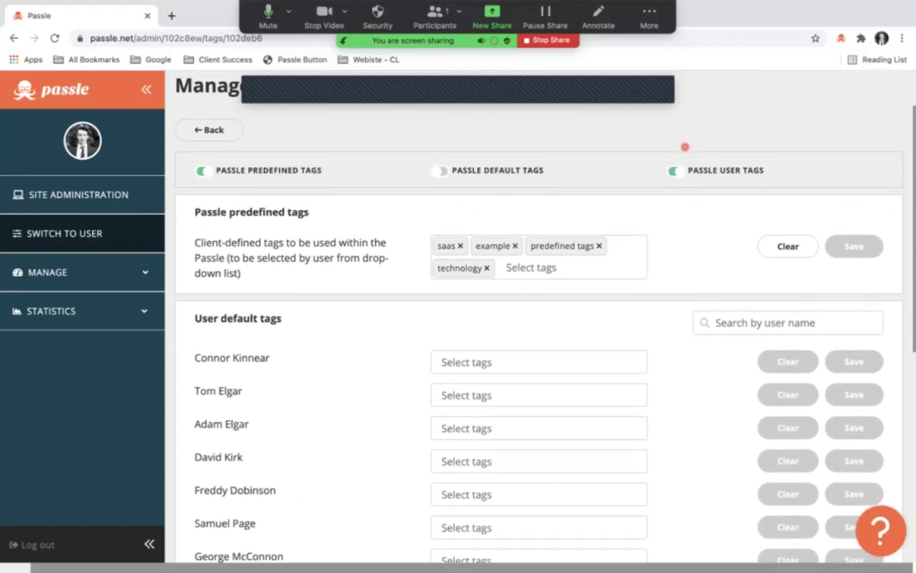
scroll(472, 212, up, 2)
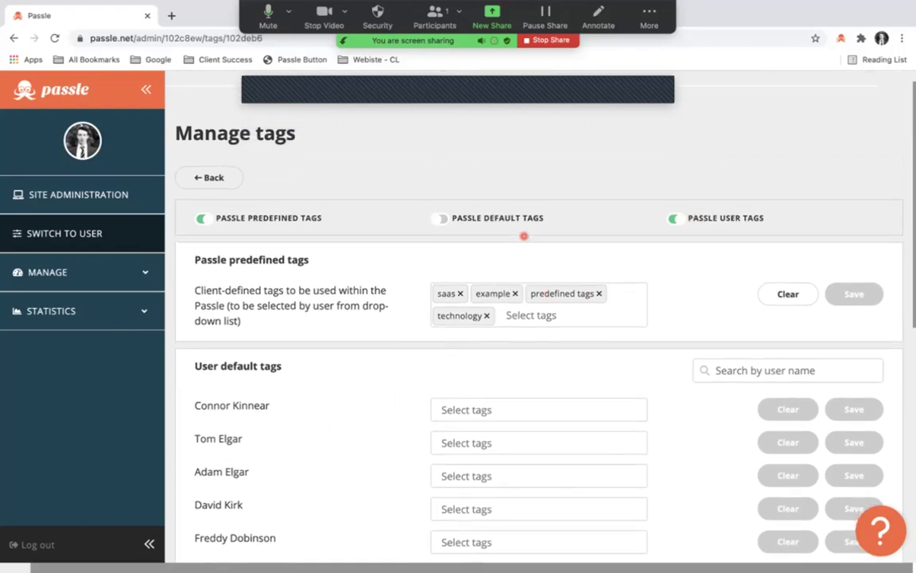
Return to Manage Passles and open the Manage users page.
click(211, 177)
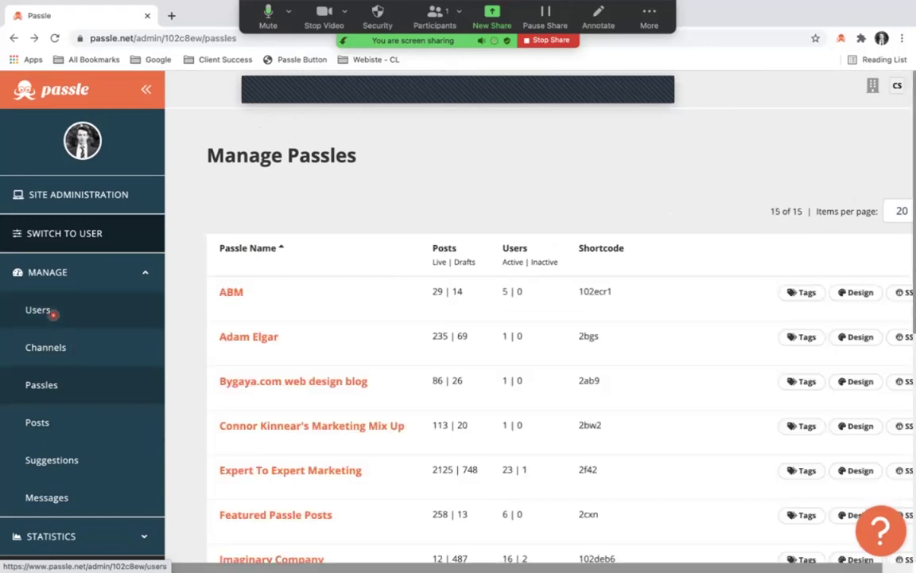
click(53, 314)
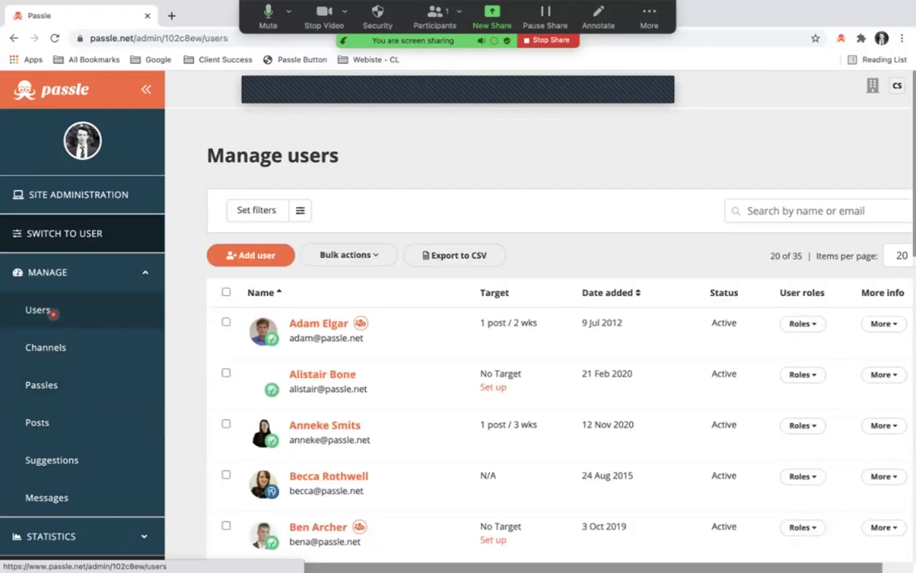